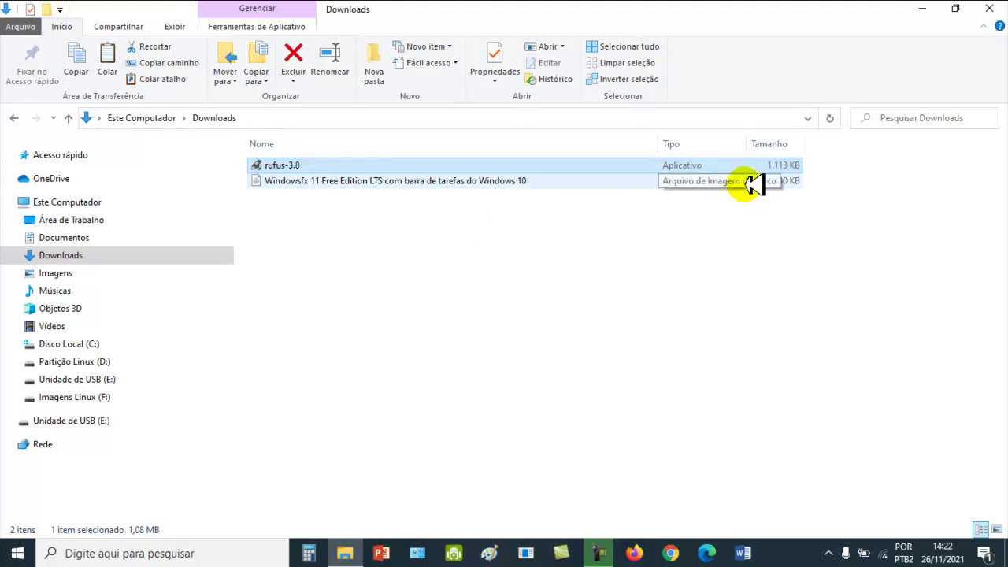
Launch rufus-3.8 from Downloads and browse for the Windowsfx 11 ISO image.
mouse_move(463, 180)
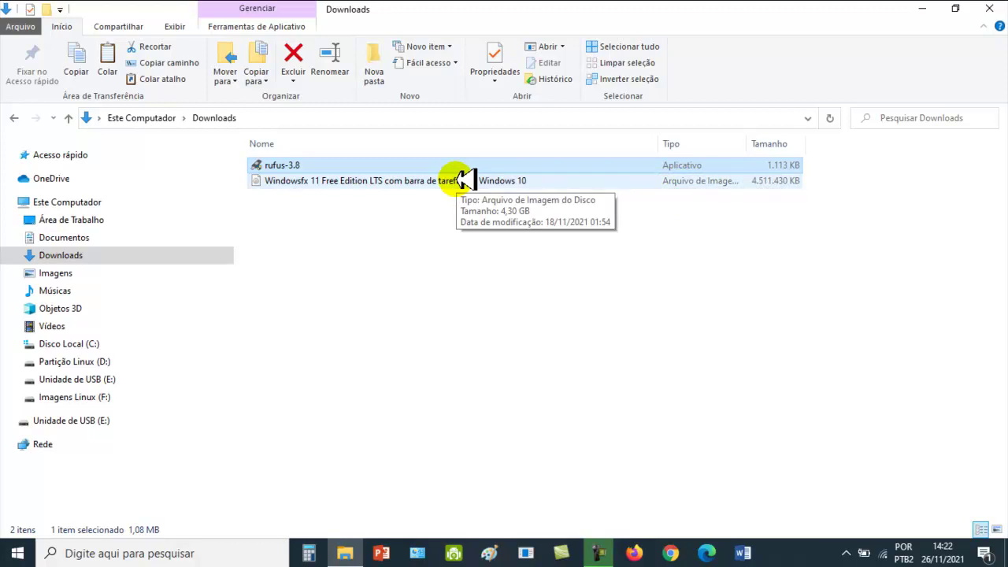
click(289, 161)
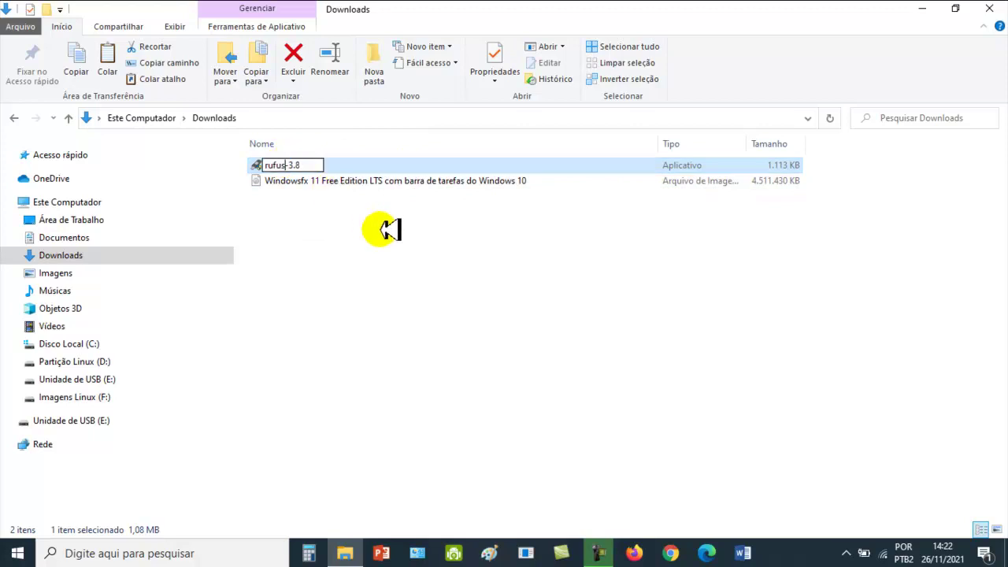
click(340, 228)
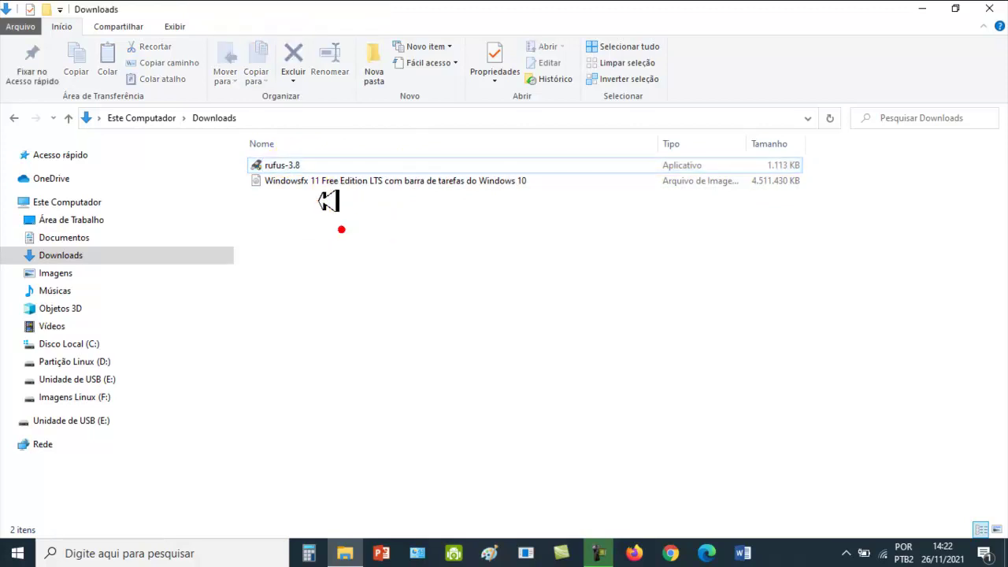
click(300, 165)
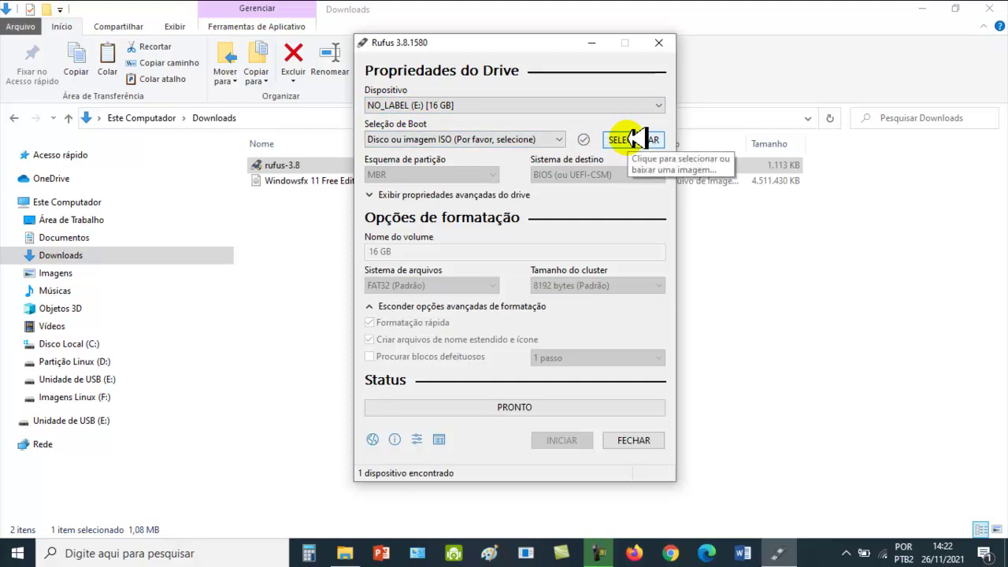
click(634, 139)
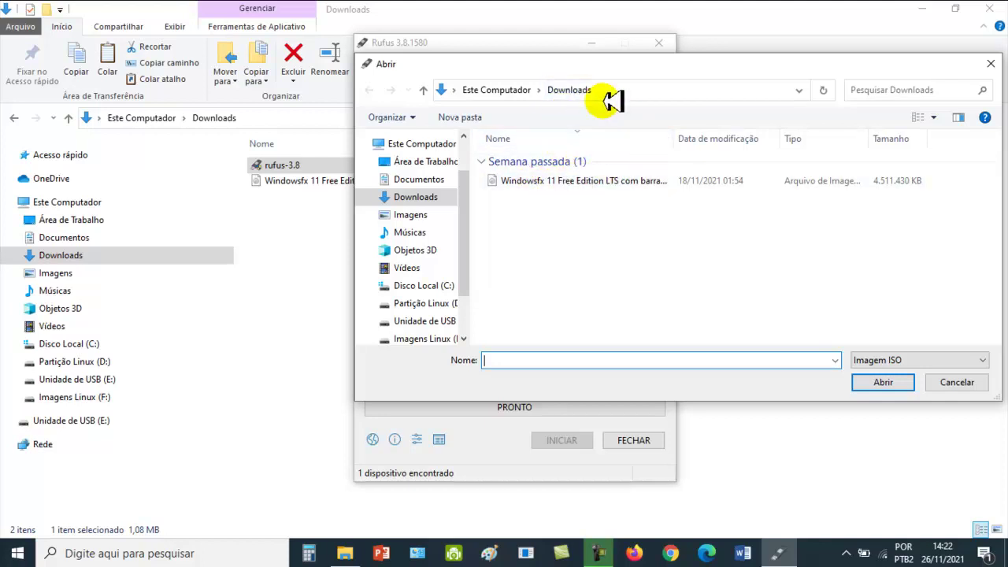
Load the Windowsfx 11 ISO as Rufus's boot image.
click(565, 180)
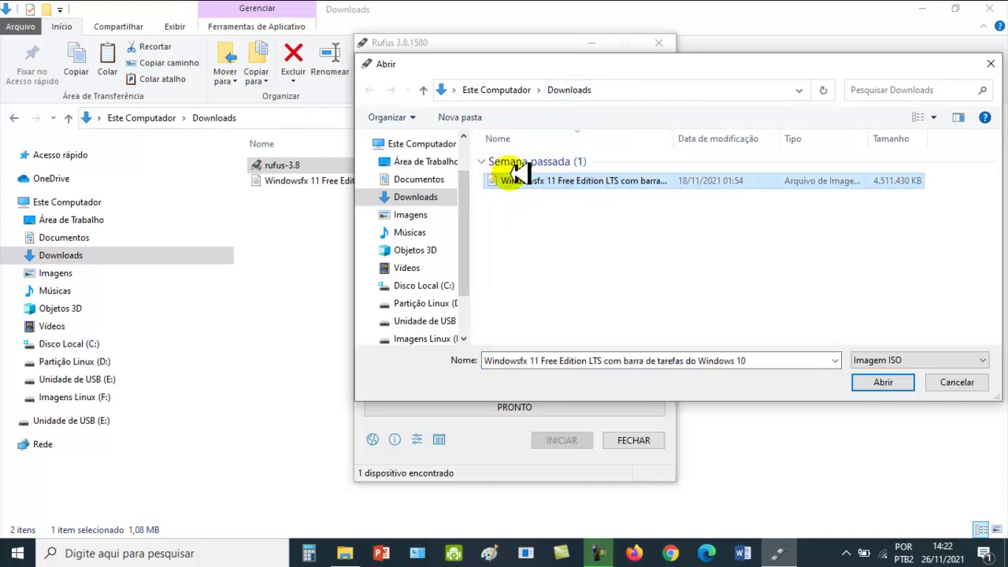
click(883, 383)
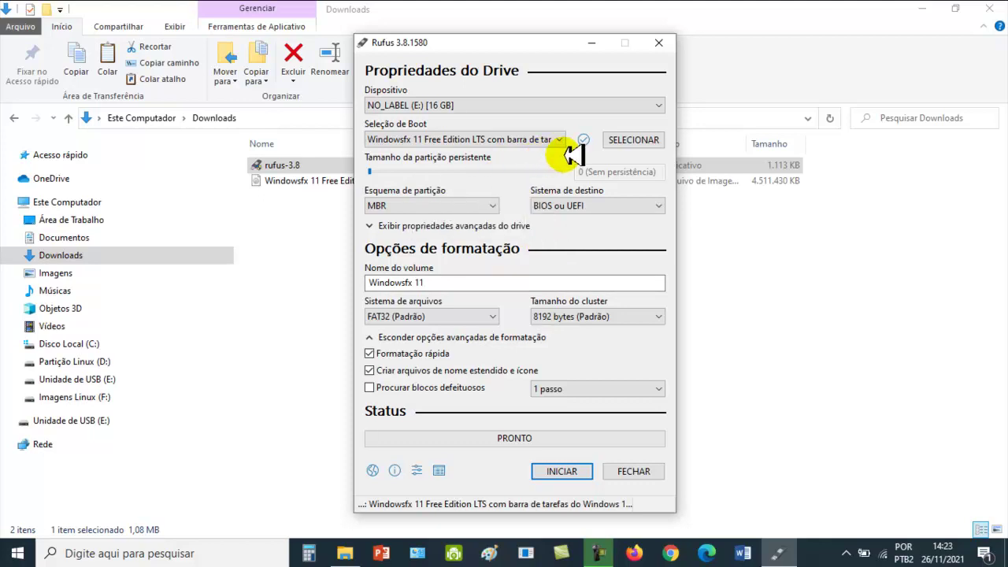
Change the partition scheme to GPT so the target becomes UEFI (non-CSM).
click(488, 206)
click(378, 232)
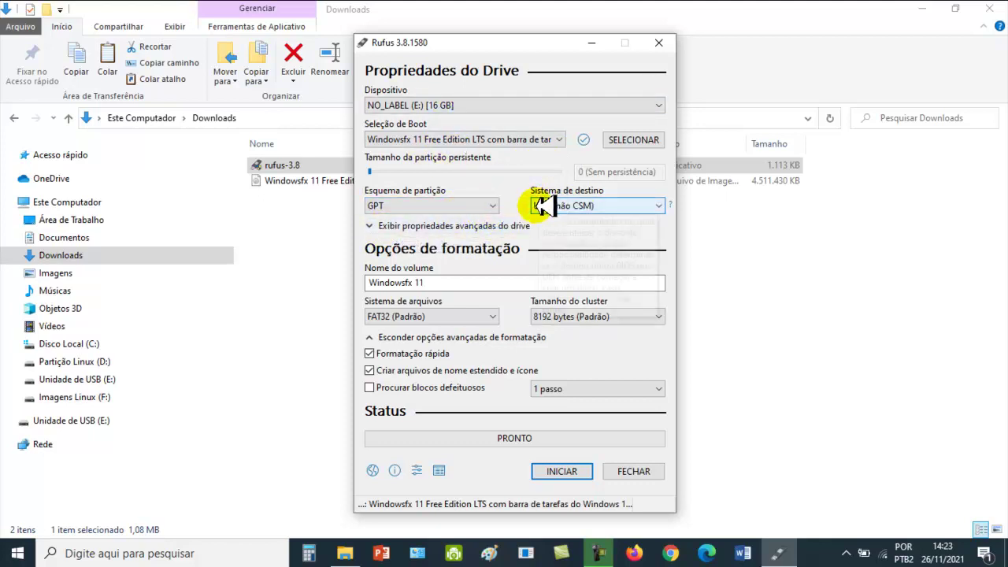
mouse_move(555, 208)
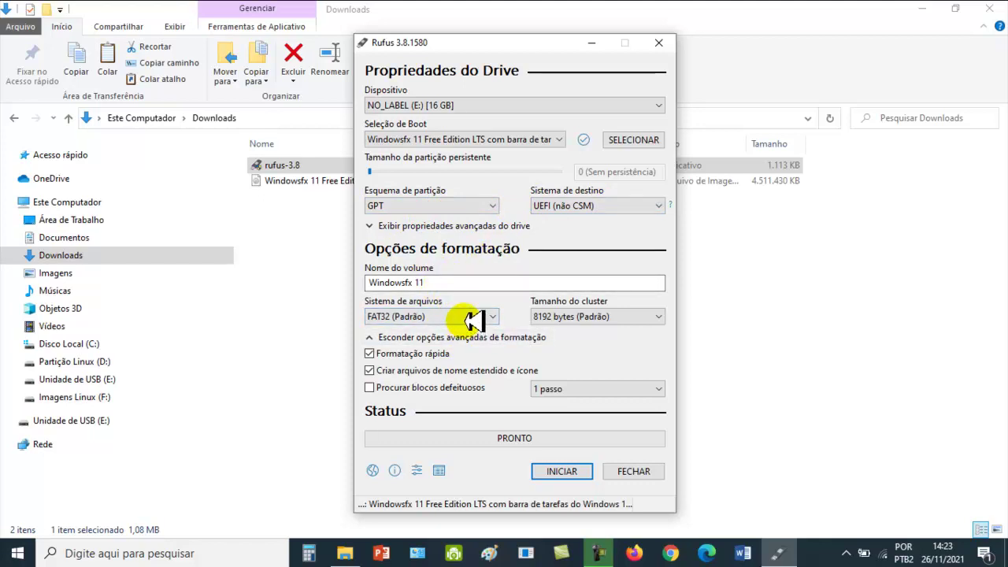
Set the file system to NTFS with 4096-byte clusters and quick format enabled.
click(479, 318)
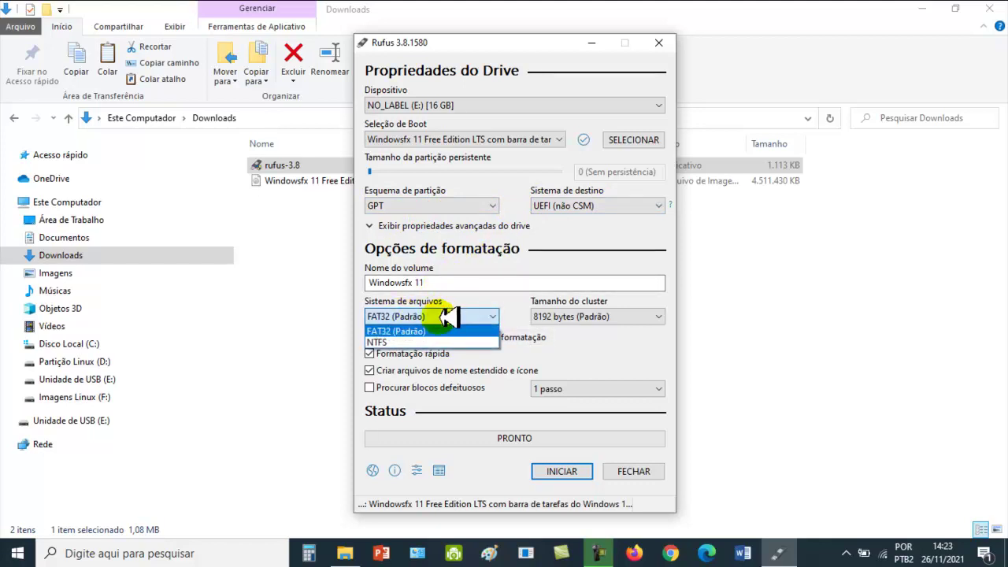
click(407, 340)
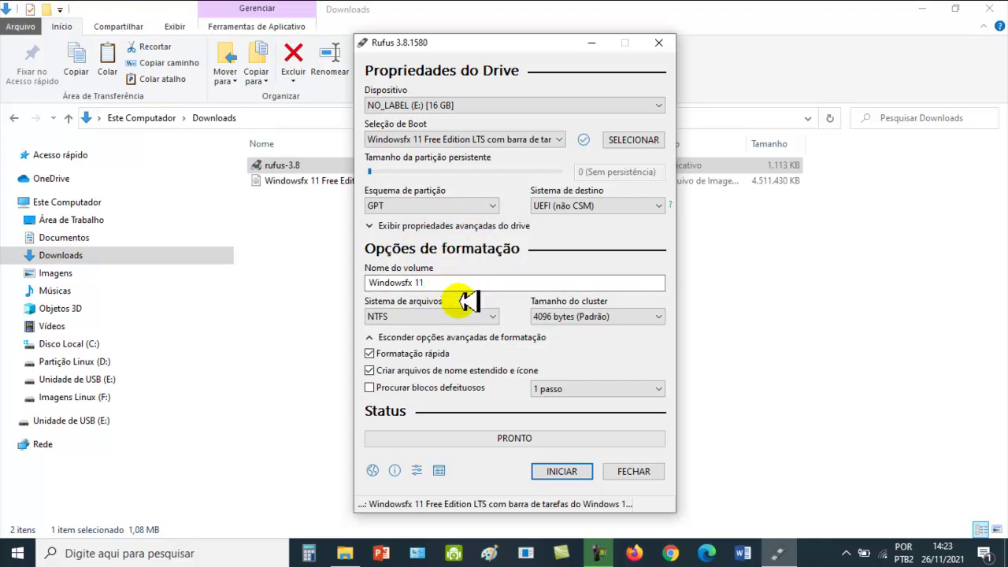
click(591, 227)
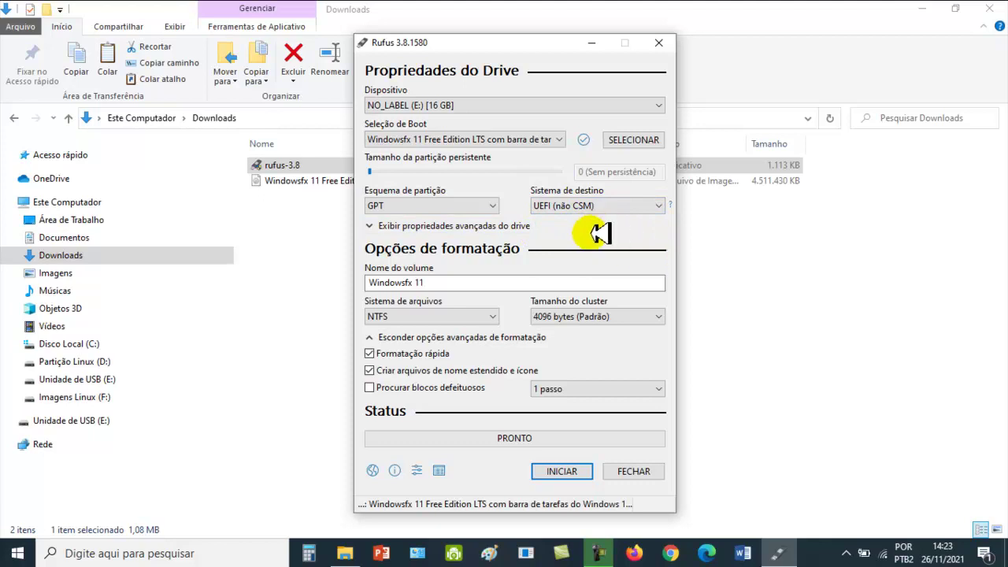
click(394, 316)
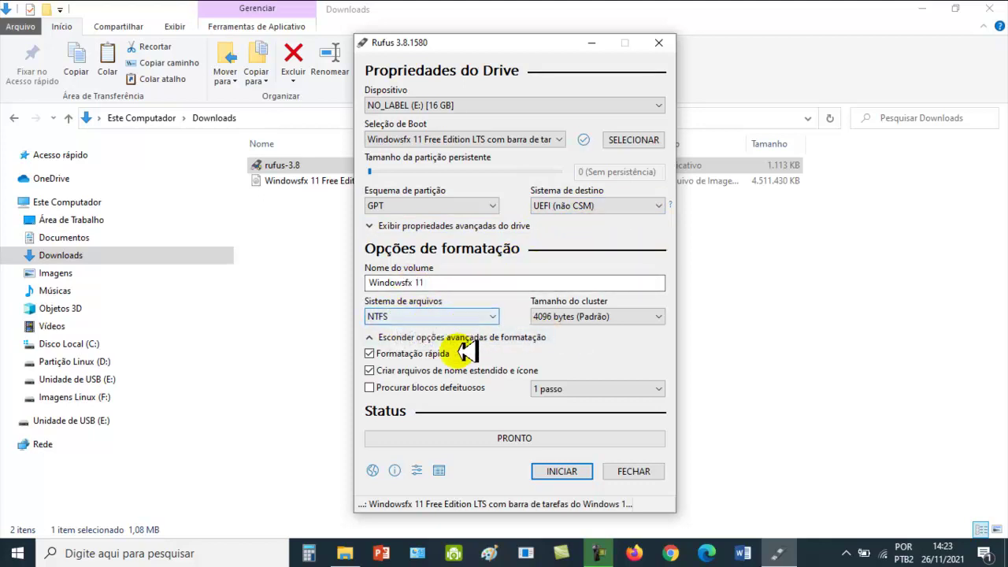
click(590, 362)
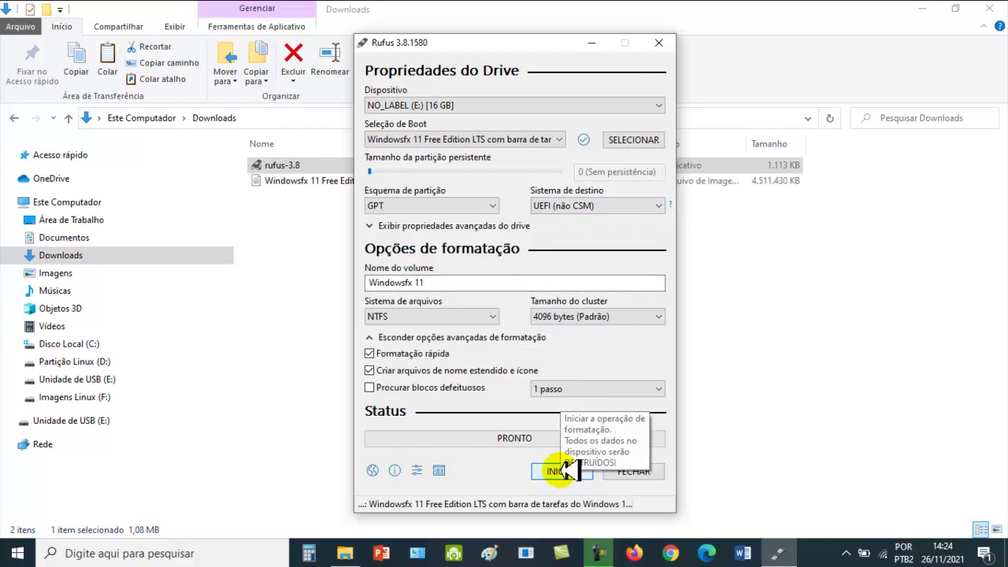
Write the image to the USB drive in ISO image mode, accepting the data-erase warning.
click(561, 471)
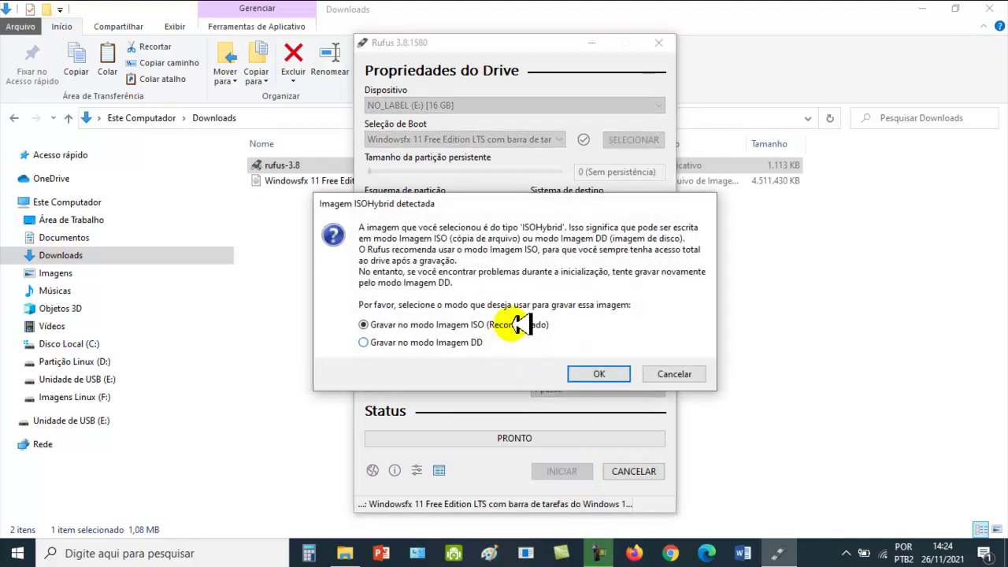
click(620, 371)
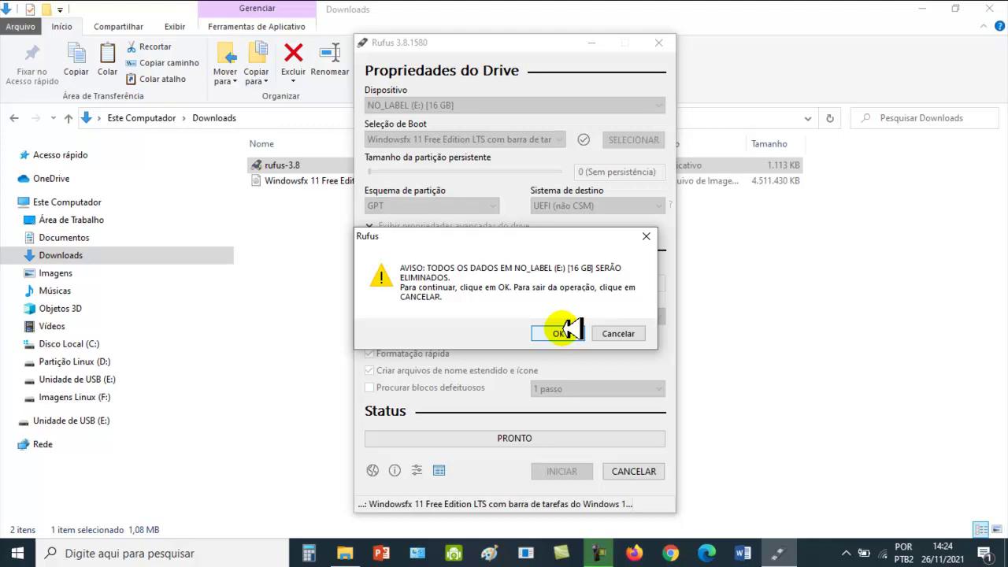
click(560, 332)
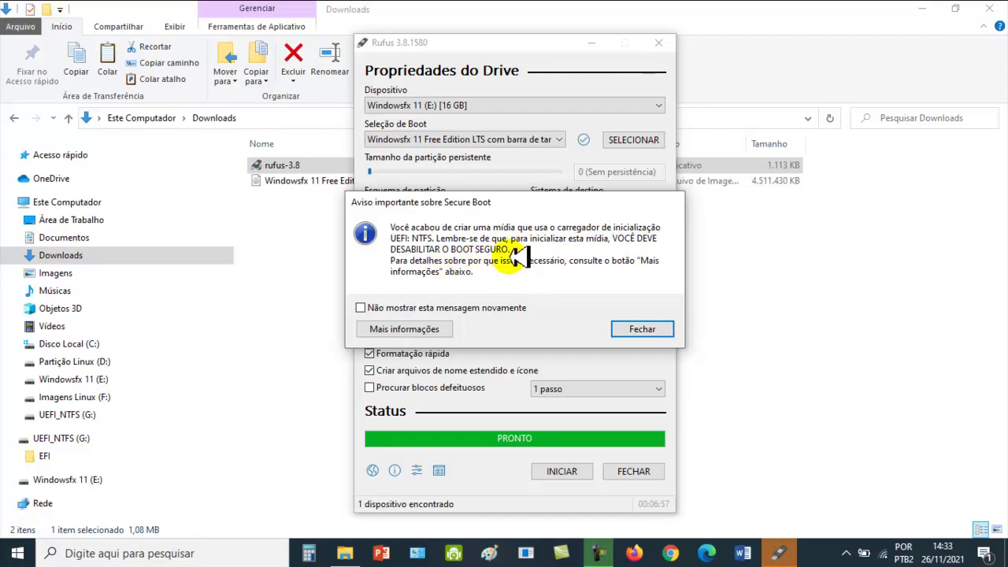
Dismiss the Secure Boot notice, close Rufus, and check the Windowsfx 11 (E:) drive in Este Computador.
click(641, 329)
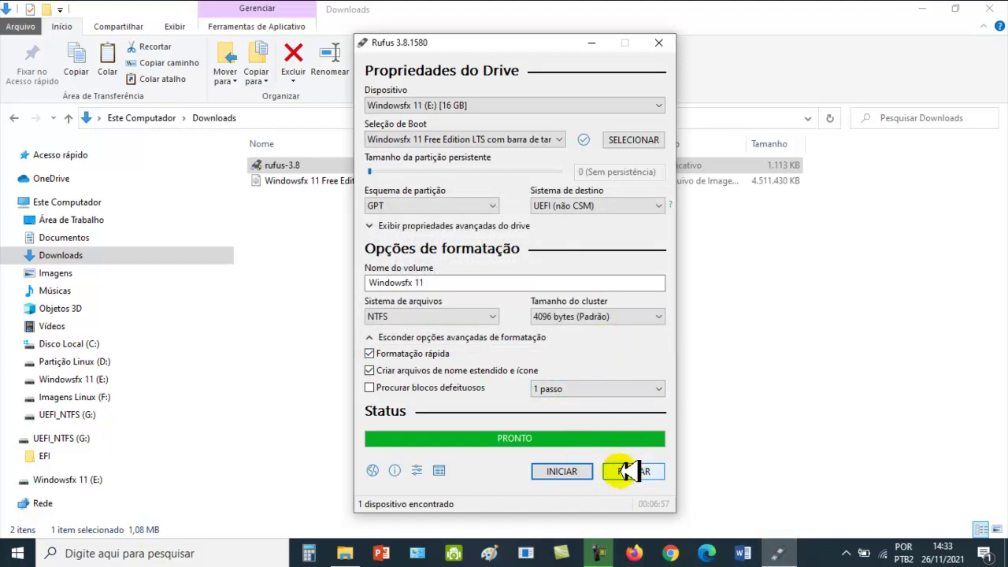
click(628, 471)
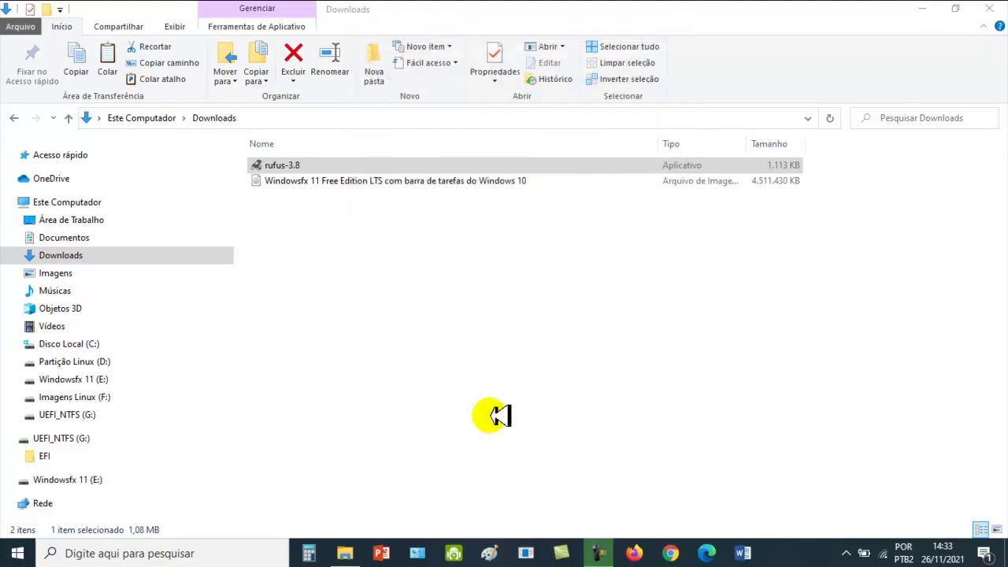
click(86, 195)
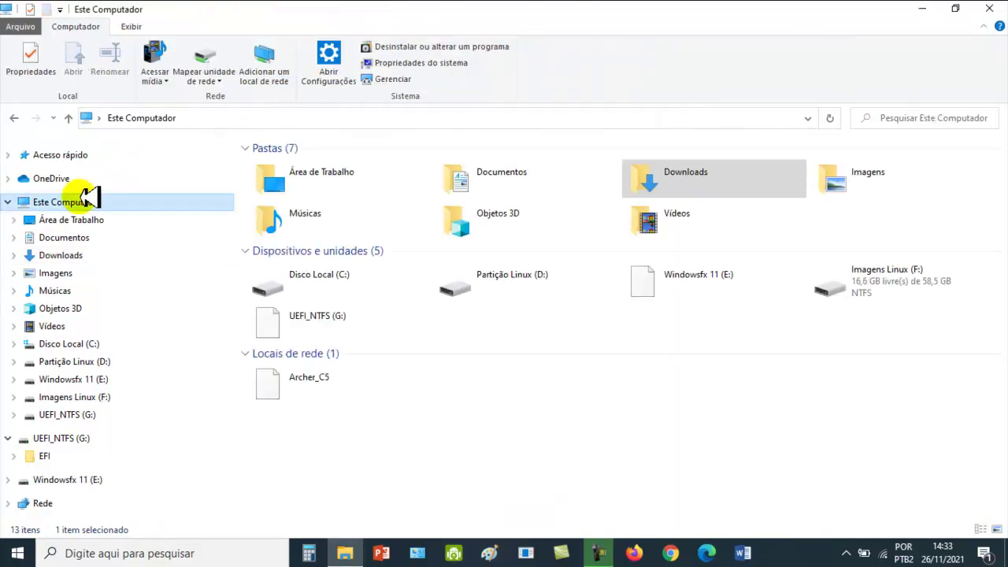
click(725, 285)
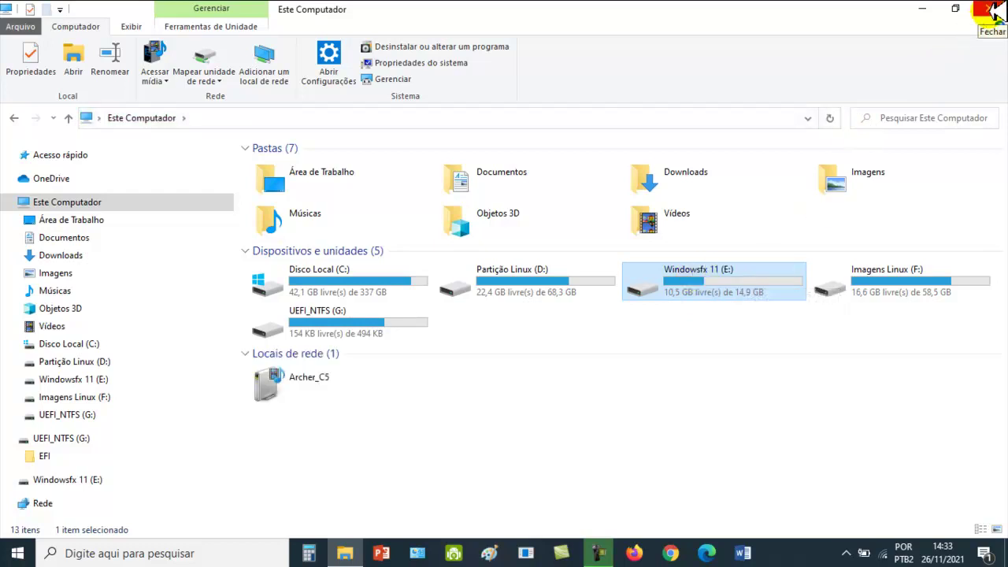
Close the File Explorer window.
click(989, 9)
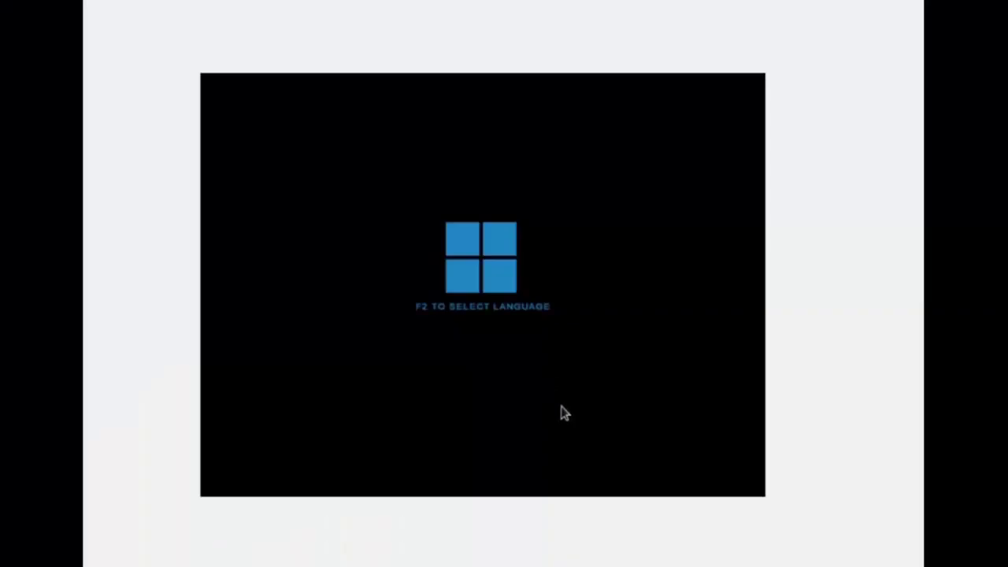
Switch the boot menu language to Português do Brasil and highlight the standard Windowsfx 11 entry.
key(F2)
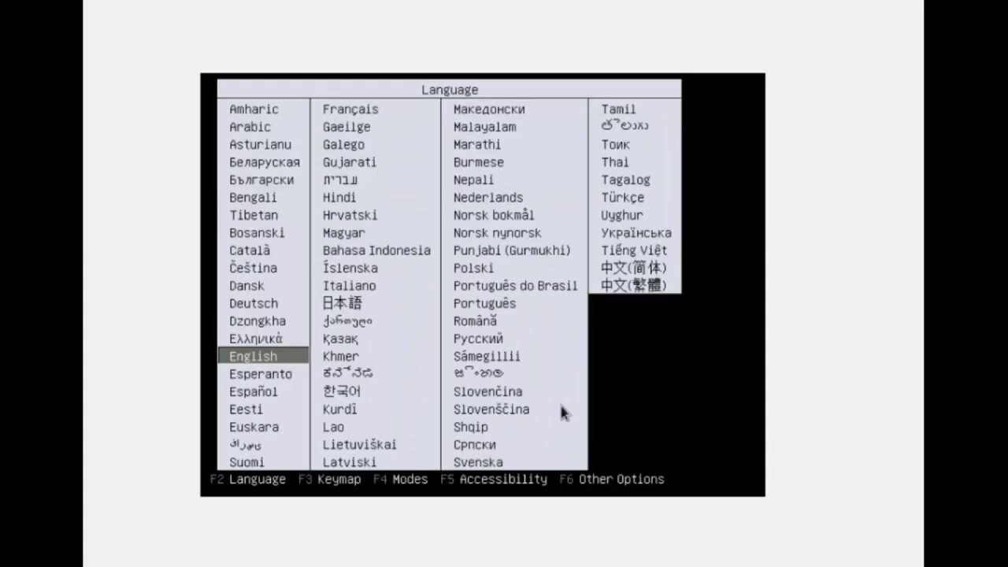
key(Right)
key(Right)
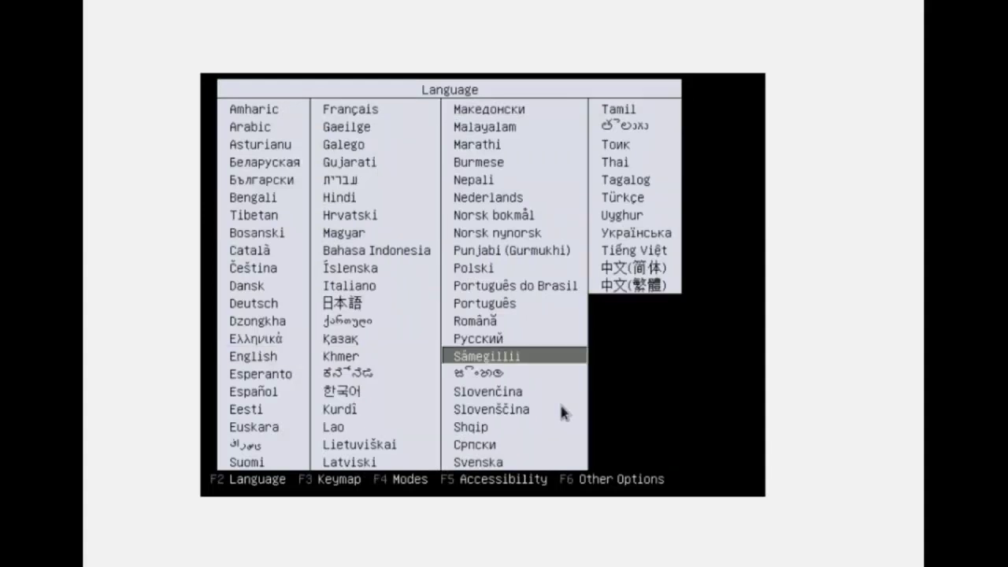
key(Up)
key(Up)
key(Up)
key(Up)
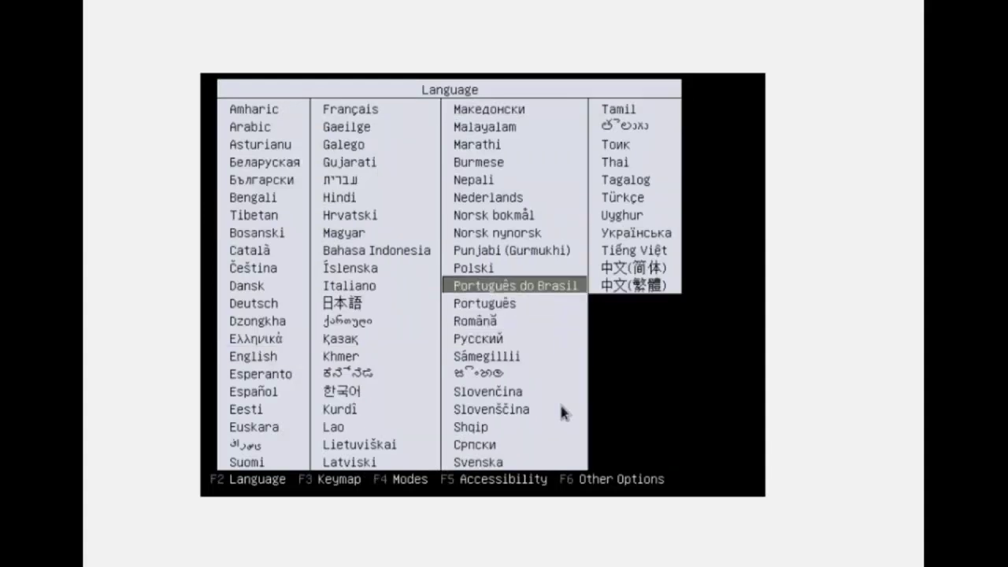
key(Return)
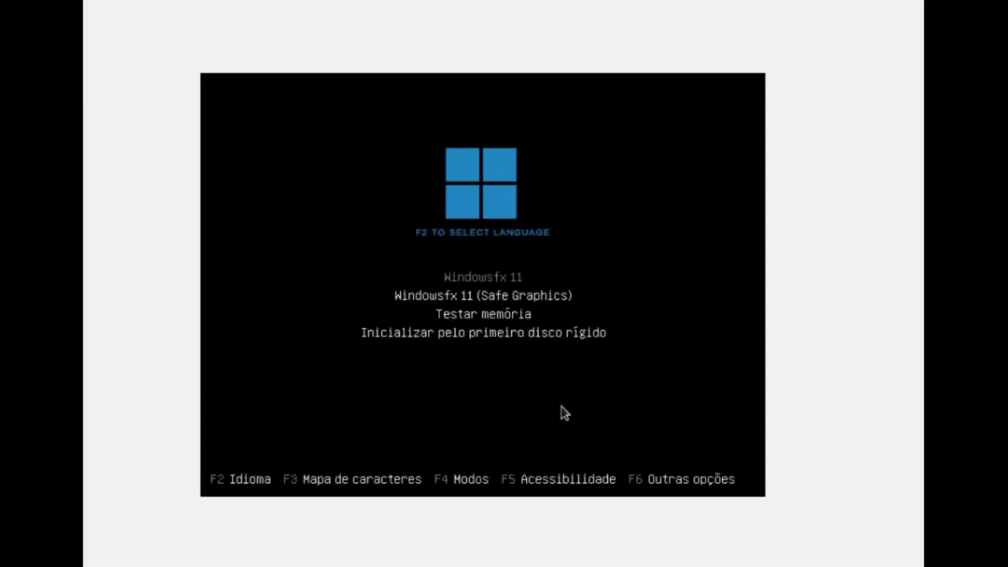
key(Down)
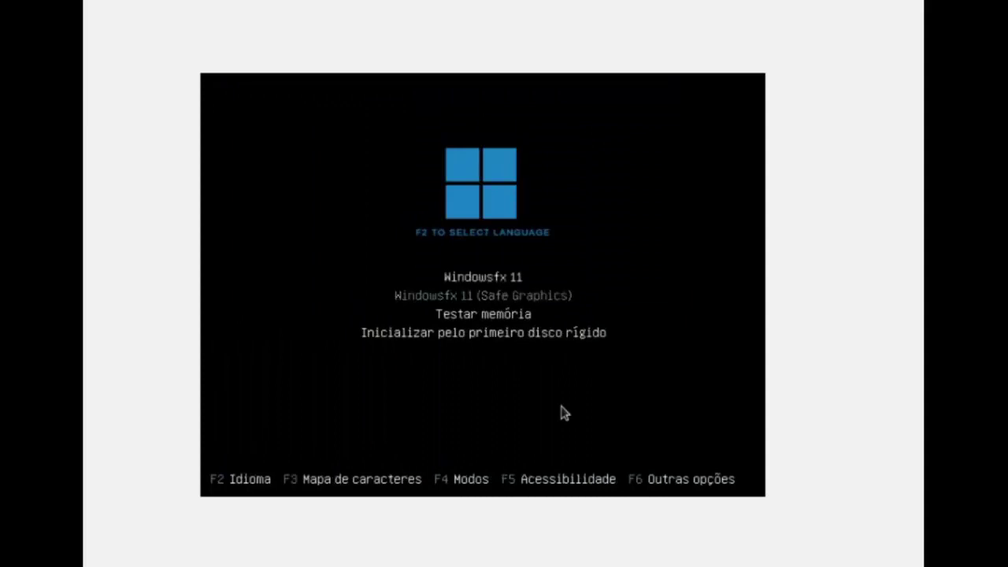
key(Down)
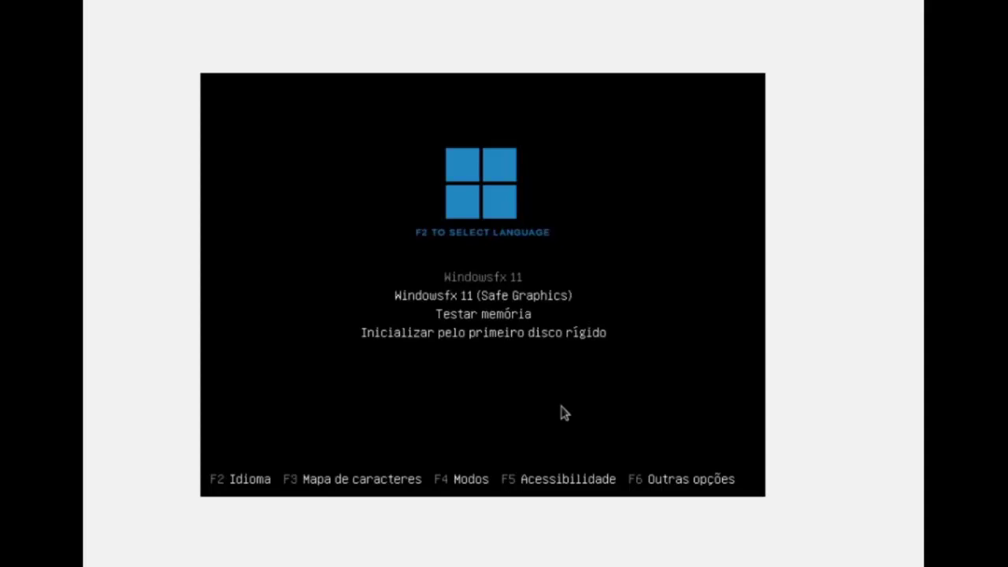
Boot the Windowsfx 11 live system from the highlighted entry.
key(Return)
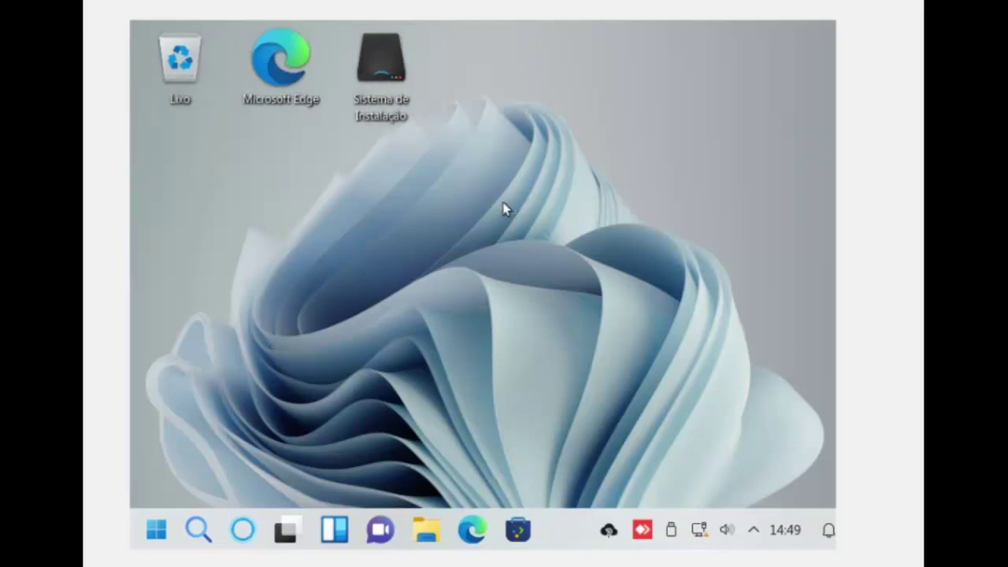
Start Sistema de Instalação, keep Portuguese as the language, and pick Sao Paulo as the time zone.
click(396, 114)
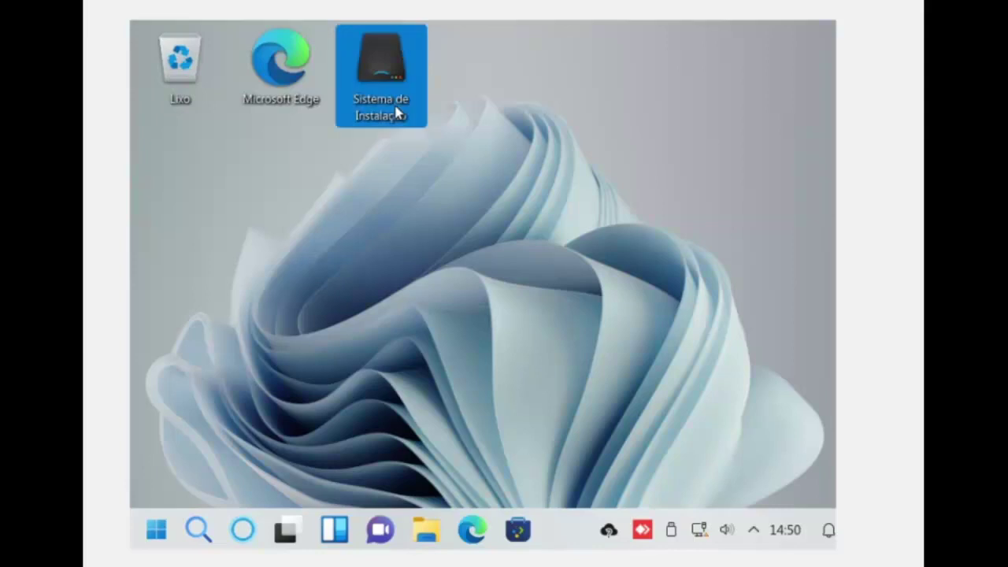
double_click(396, 114)
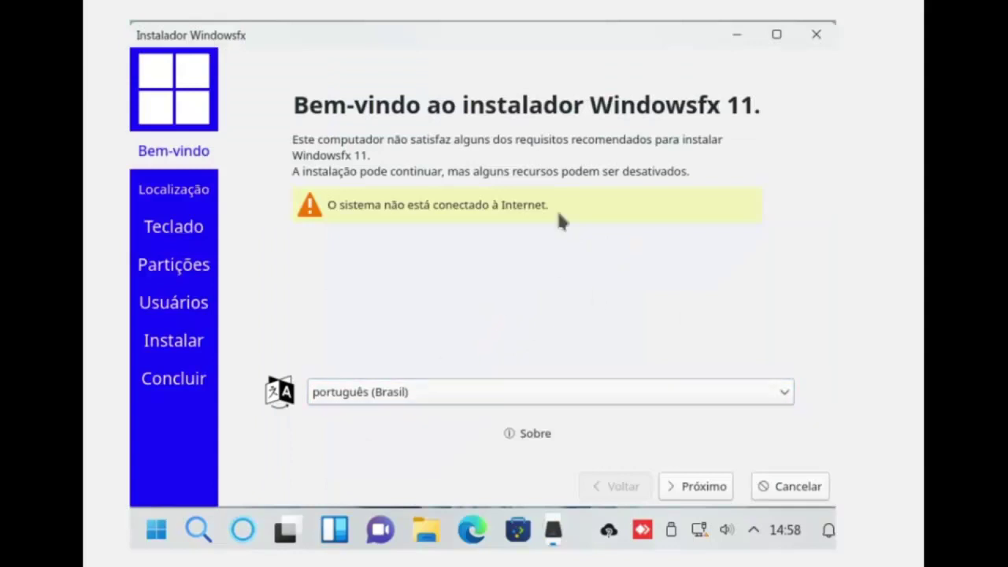
click(471, 393)
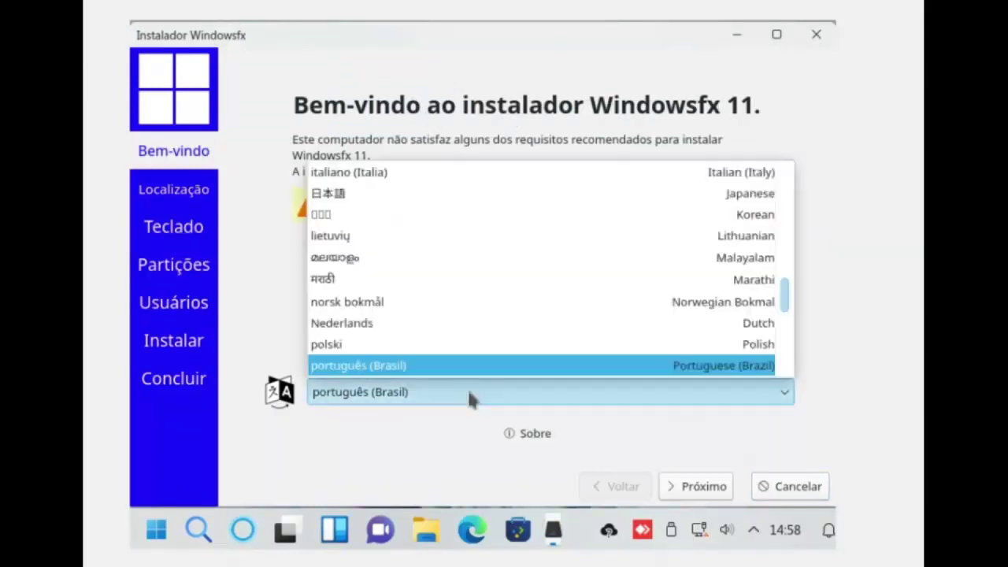
scroll(406, 374, down, 1)
click(391, 367)
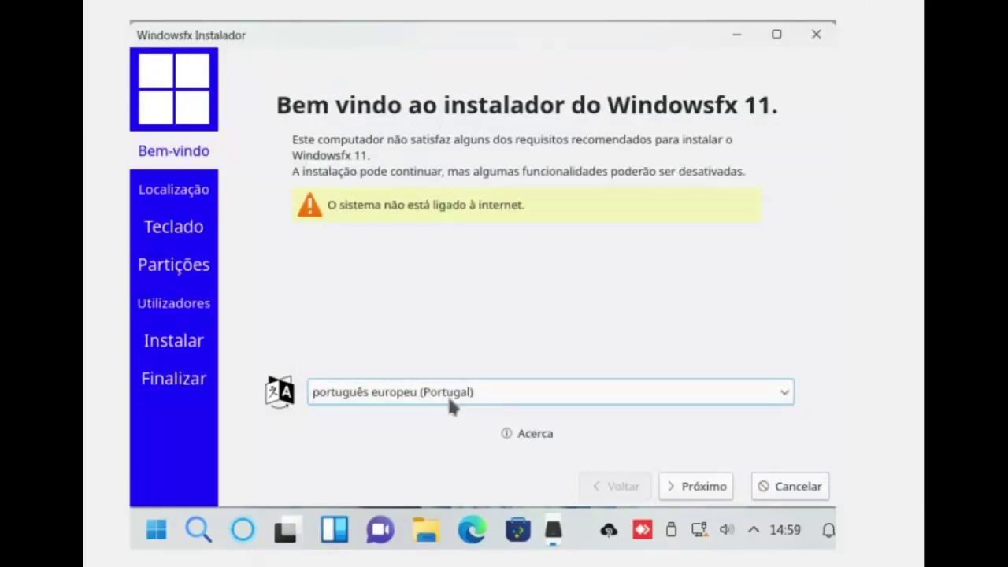
scroll(441, 402, up, 1)
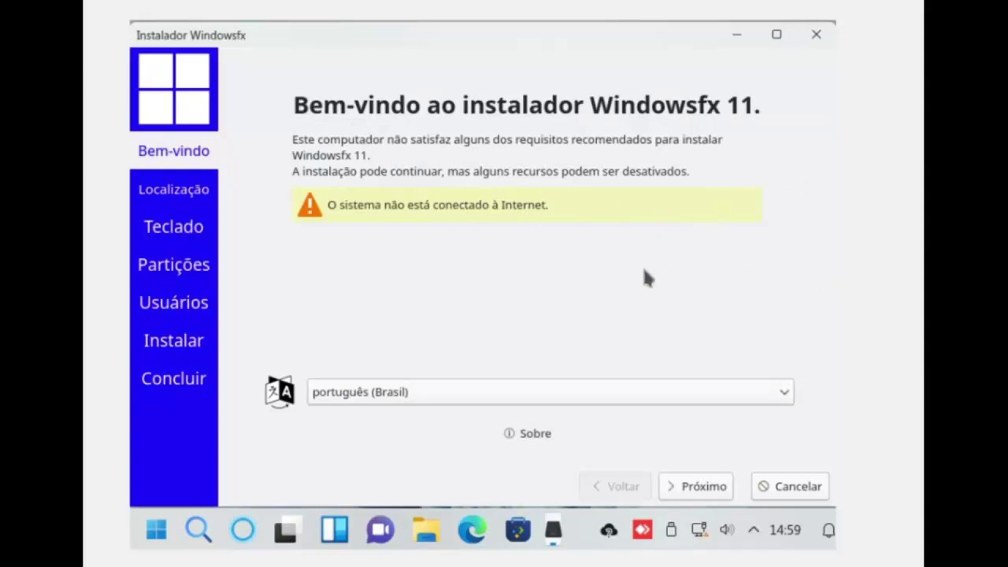
click(700, 489)
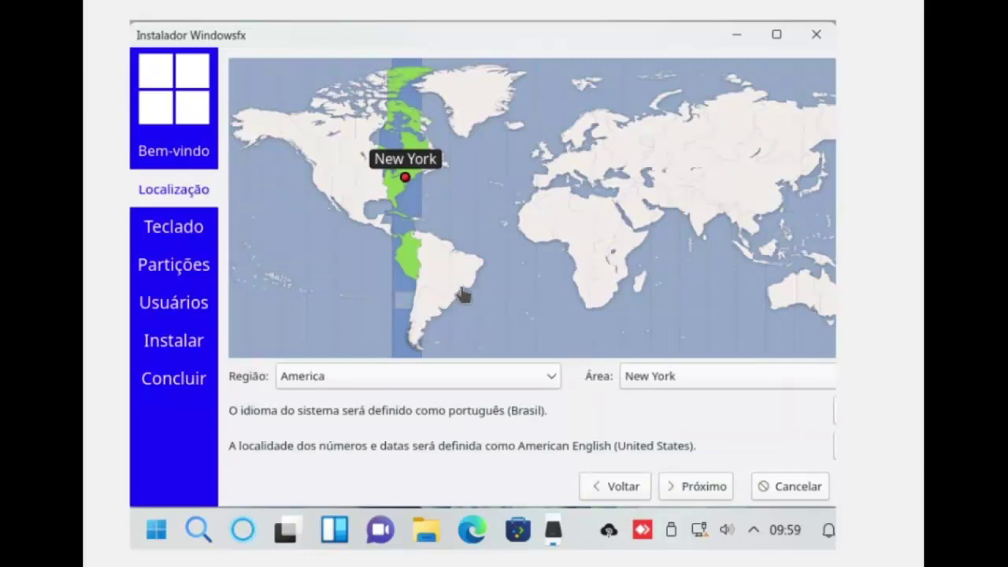
click(460, 295)
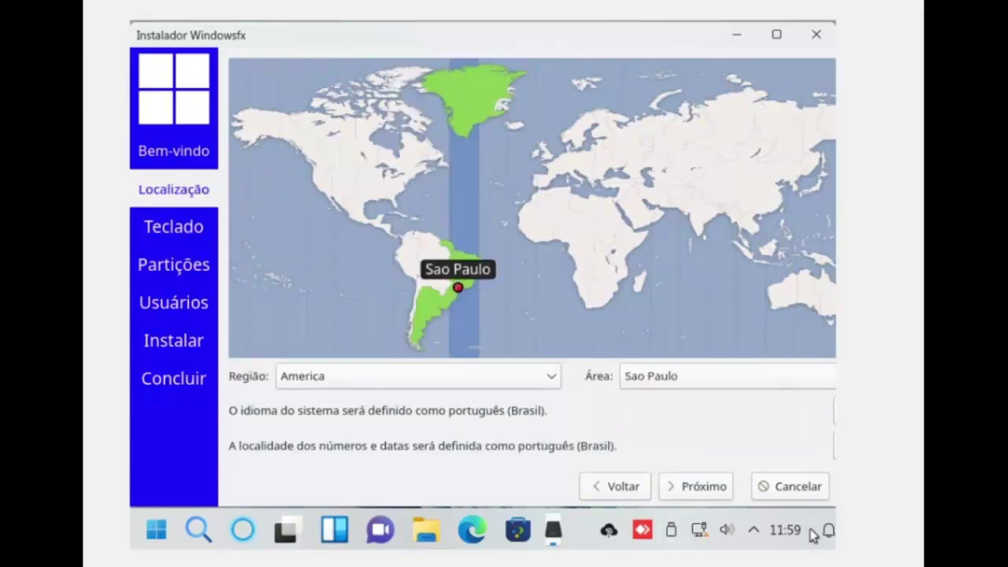
Accept the Portuguese (Brazil) keyboard layout after testing it with the character 'ç'.
click(705, 487)
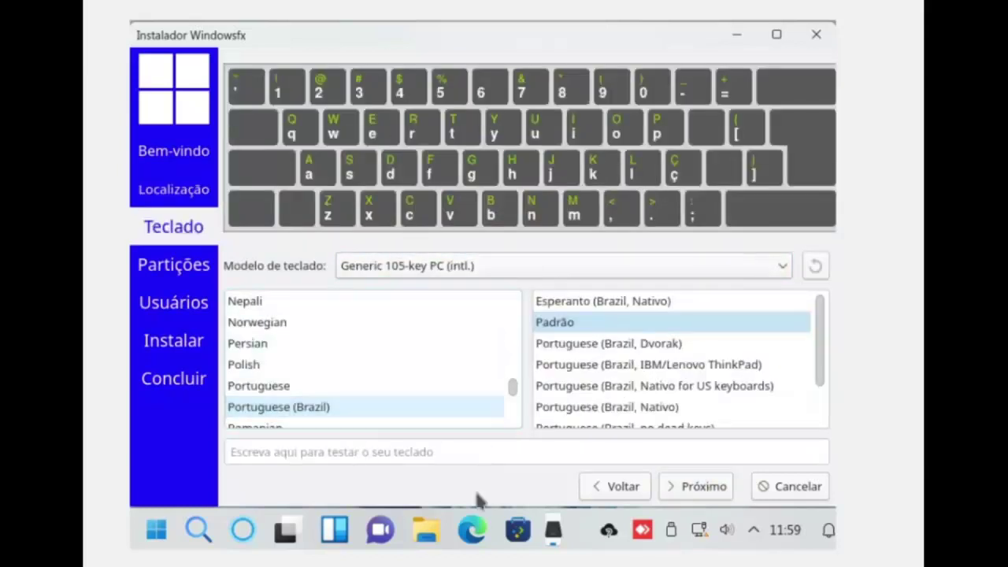
click(333, 452)
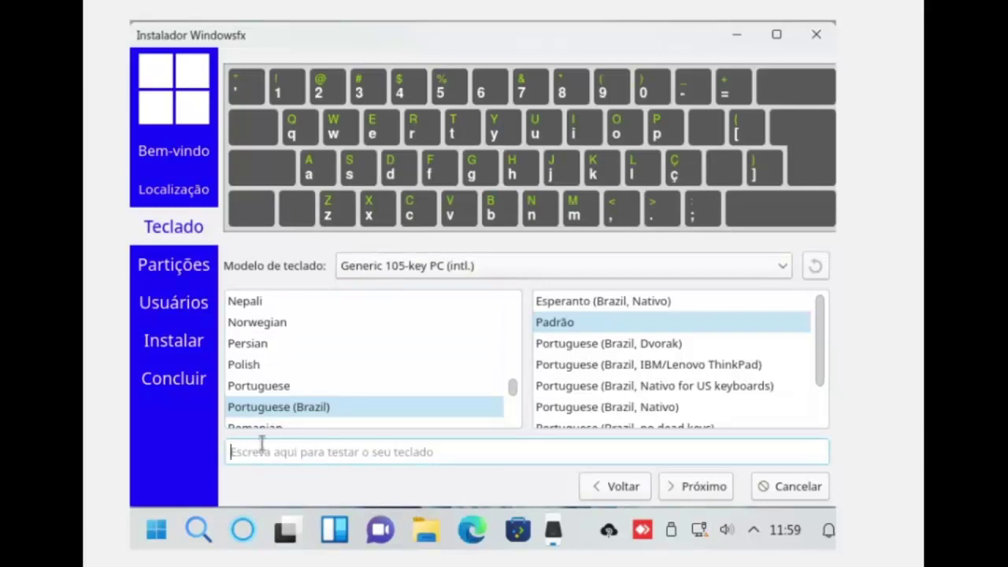
text(ç)
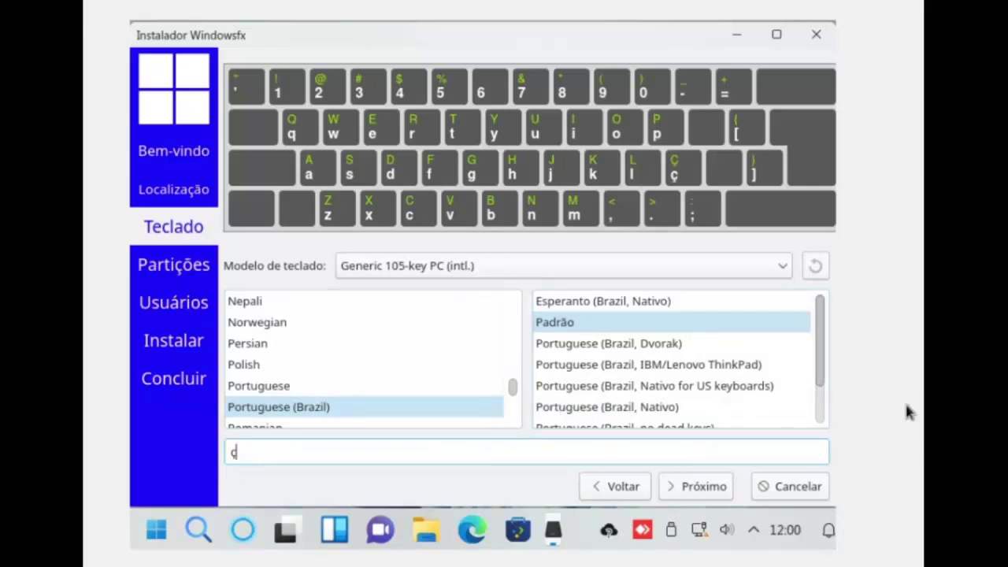
click(709, 486)
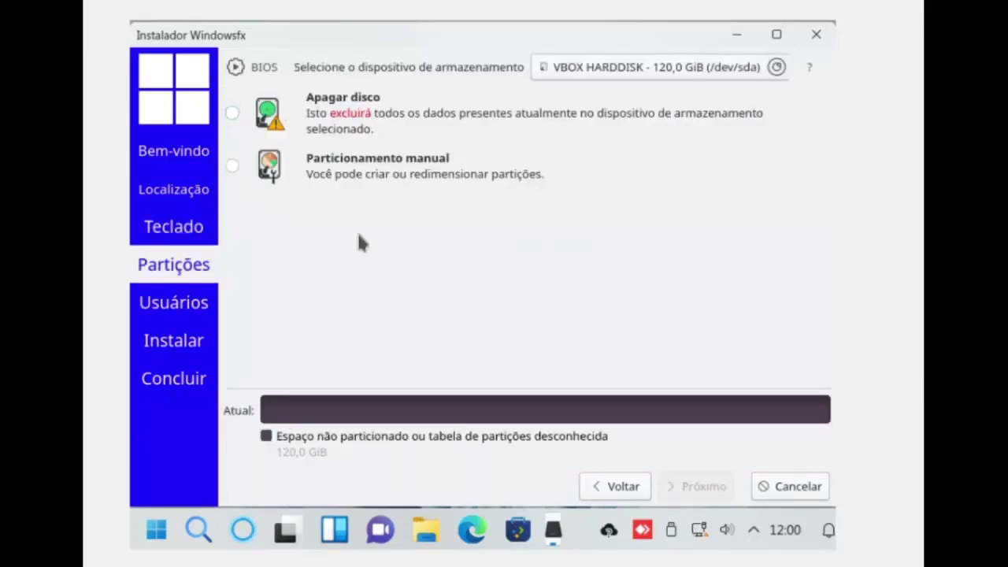
Choose Apagar disco to erase the whole 120 GiB VBOX HARDDISK and continue.
click(232, 114)
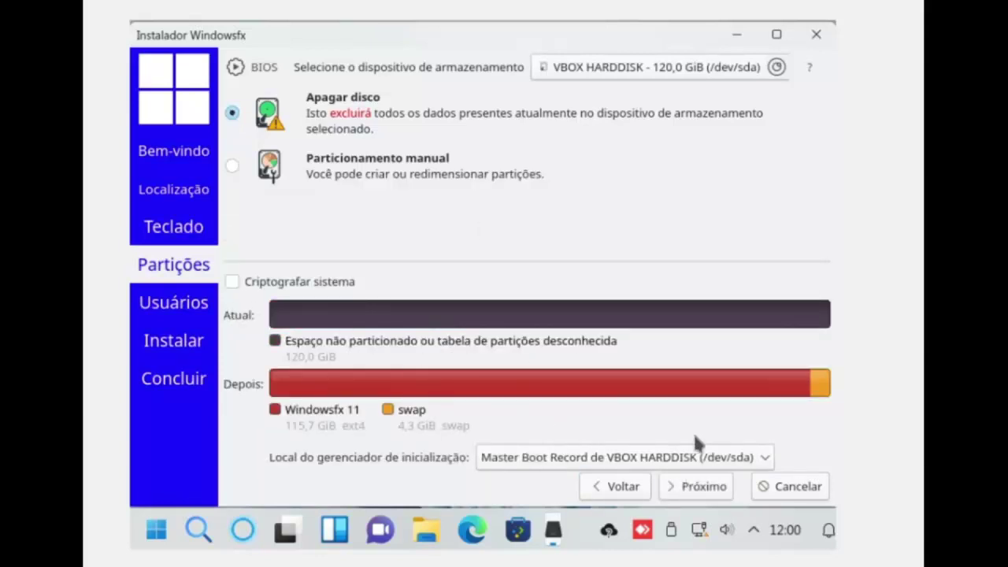
click(713, 490)
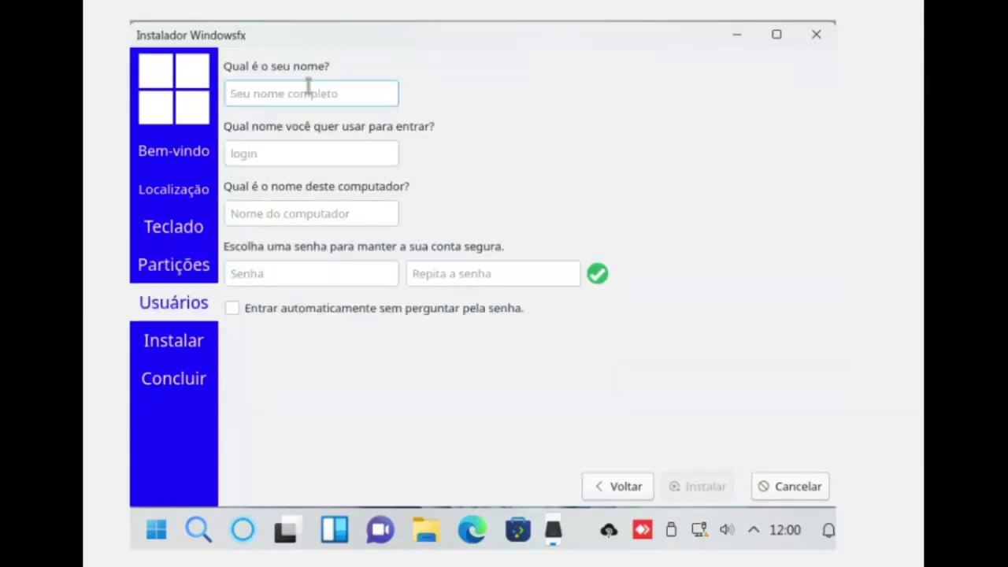
Enter the user's full name and login name, and name the computer AulasTec.
text(P)
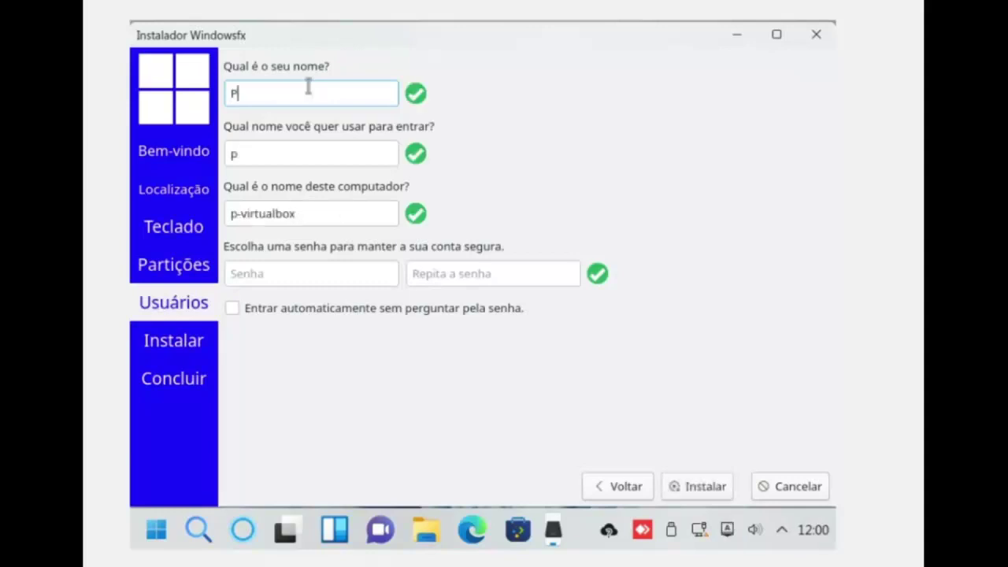
key(BackSpace)
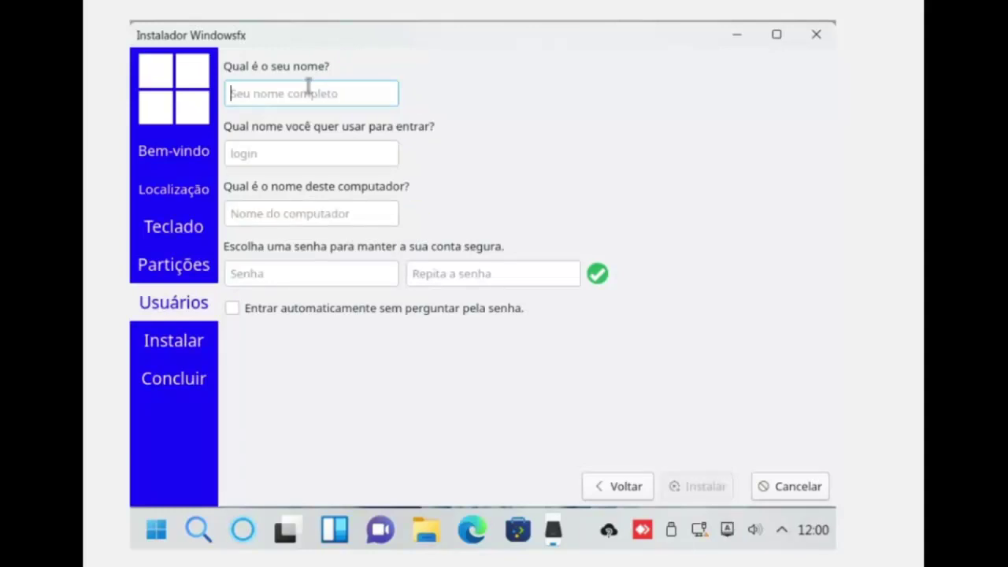
text(p)
key(BackSpace)
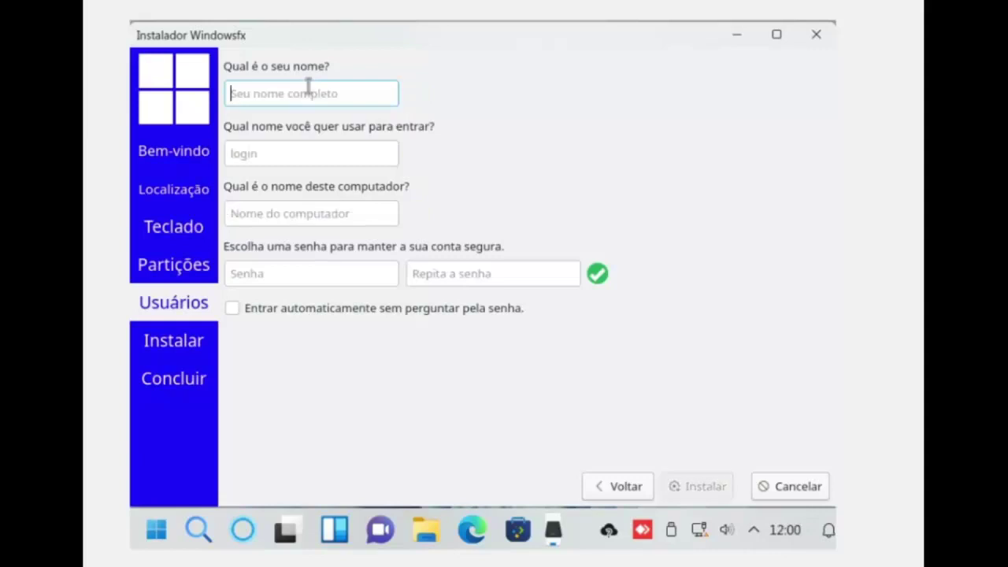
text(Paulo)
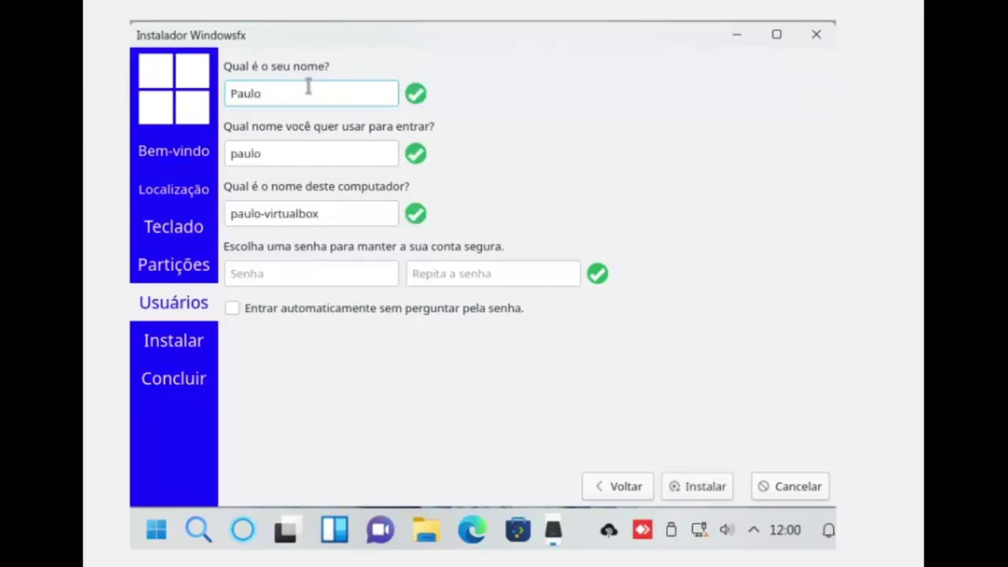
click(278, 152)
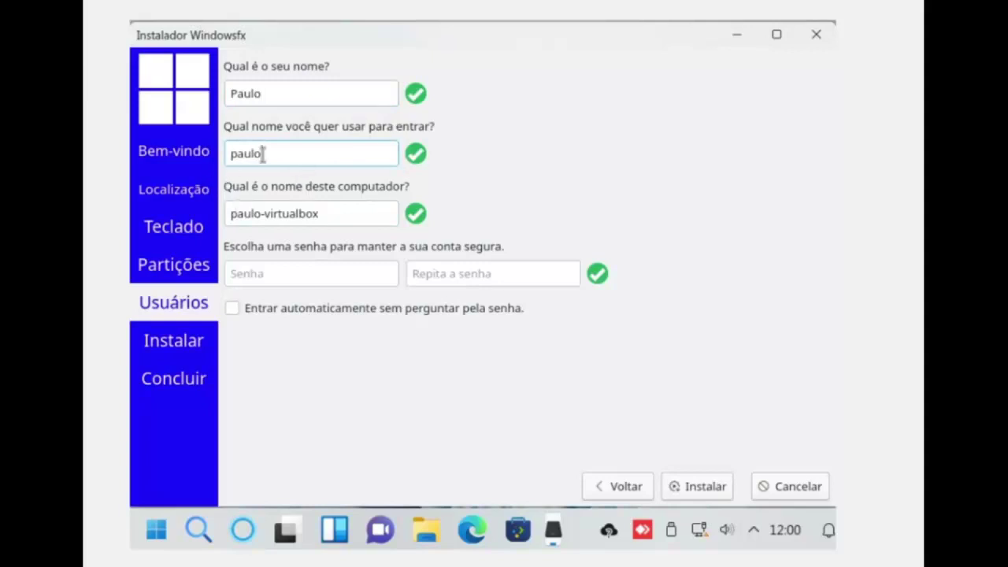
key(Tab)
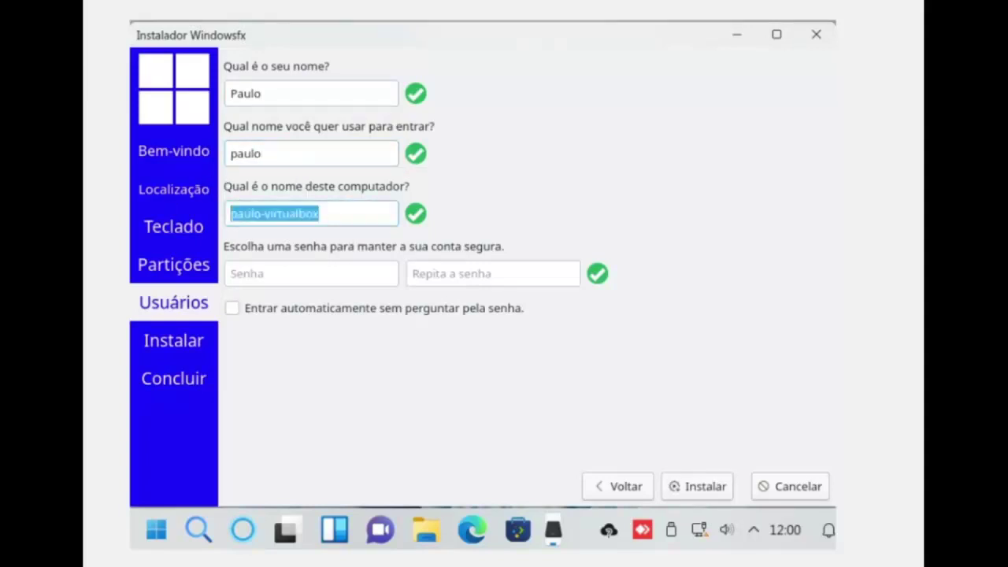
text(Aulas)
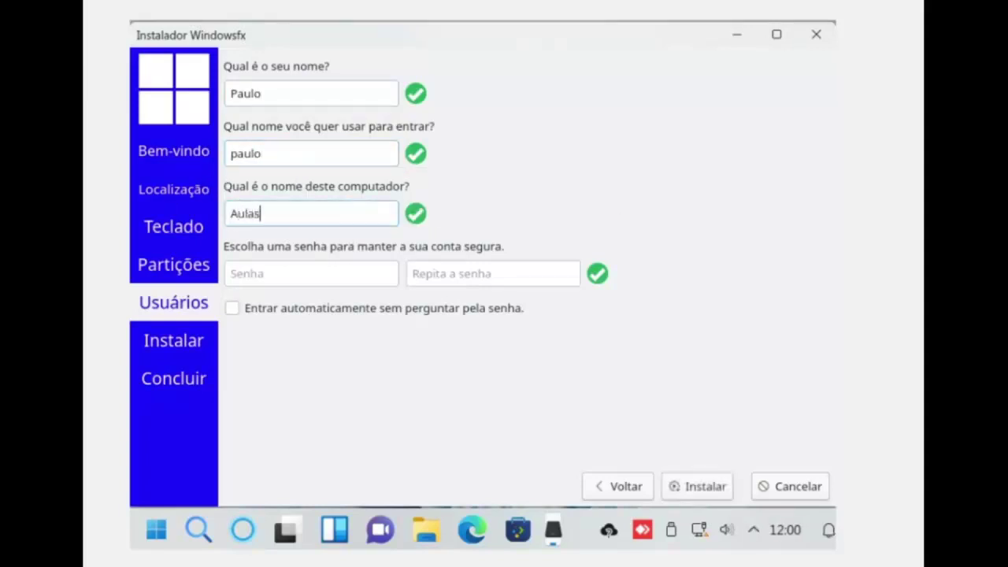
text(Tec)
Enter and confirm the account password, then launch the installation with Instalar.
click(321, 279)
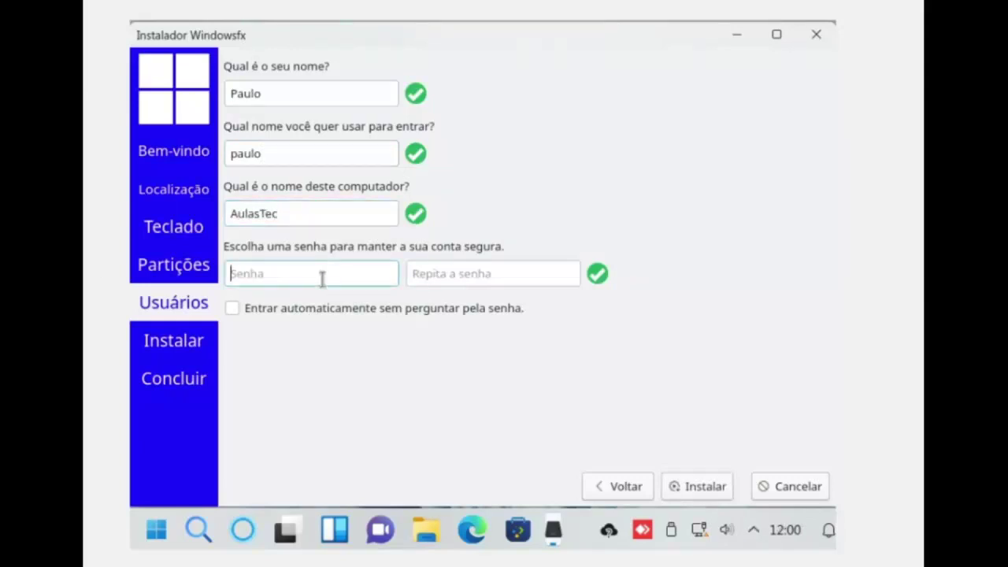
text(123456)
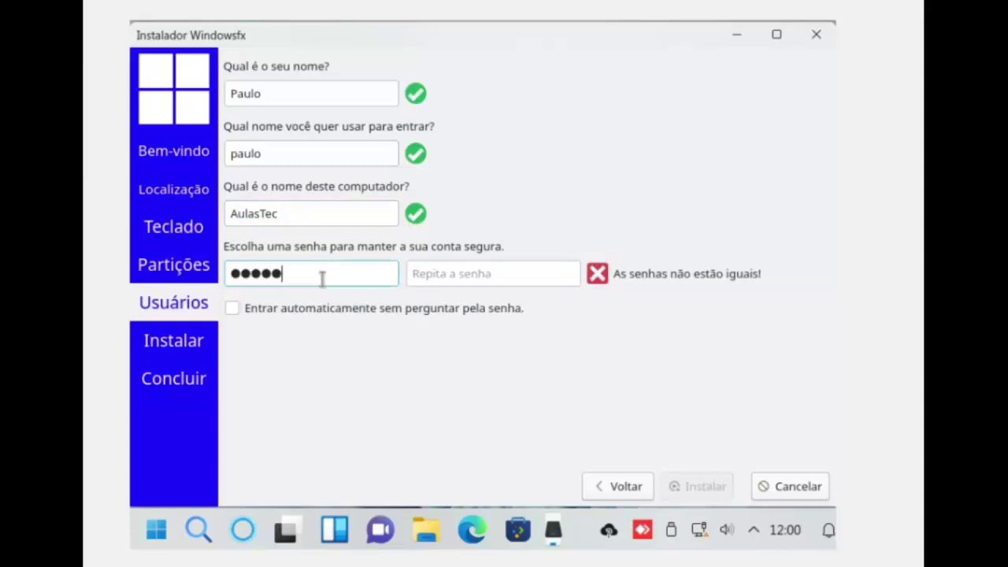
click(425, 267)
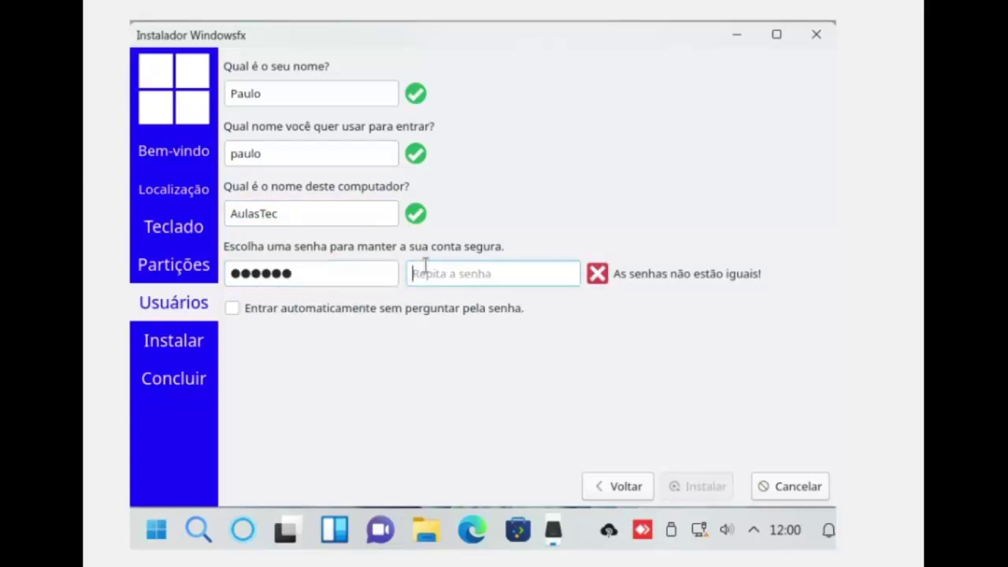
text(123456)
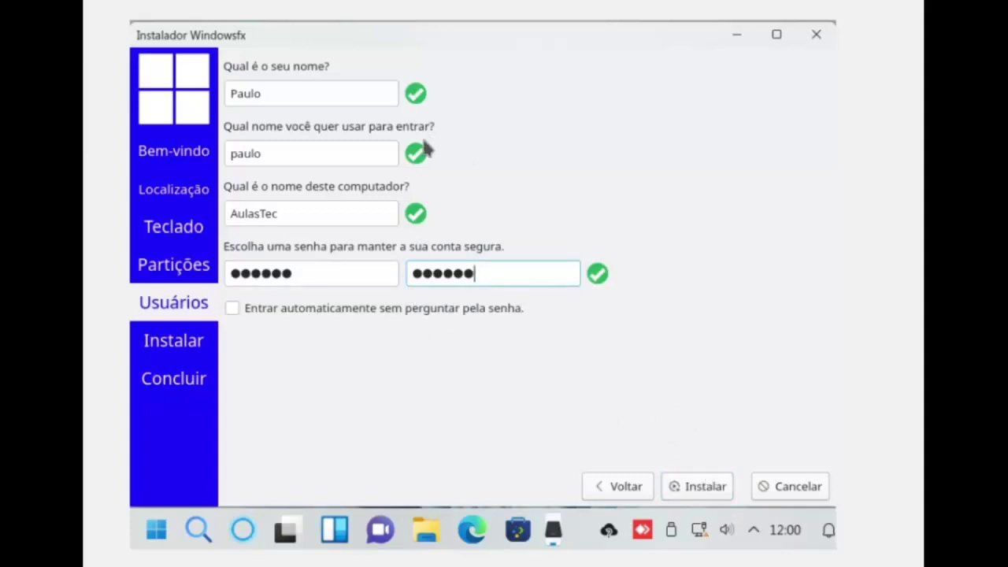
click(708, 489)
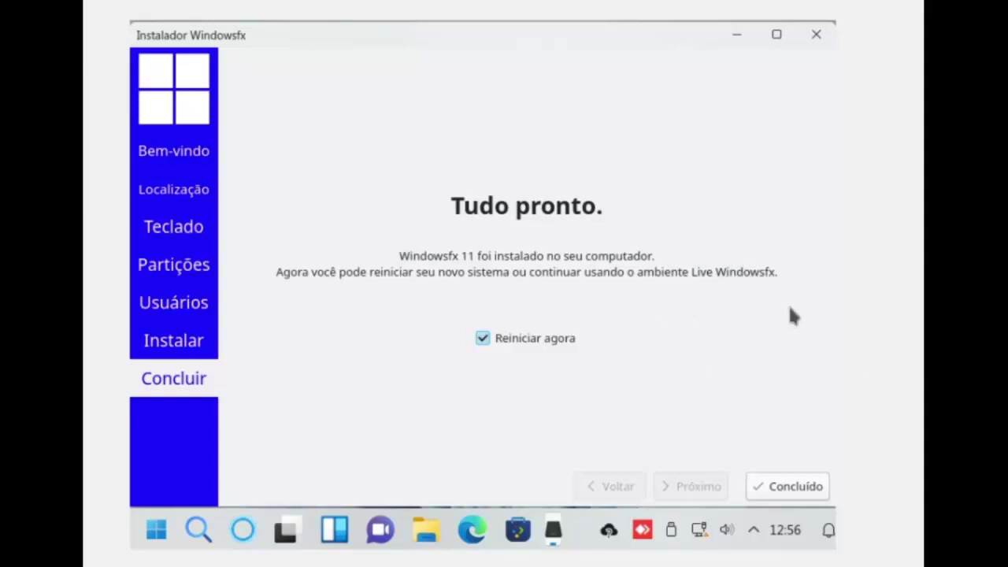
Finish the installer with Concluído, leaving Reiniciar agora checked to reboot.
click(797, 496)
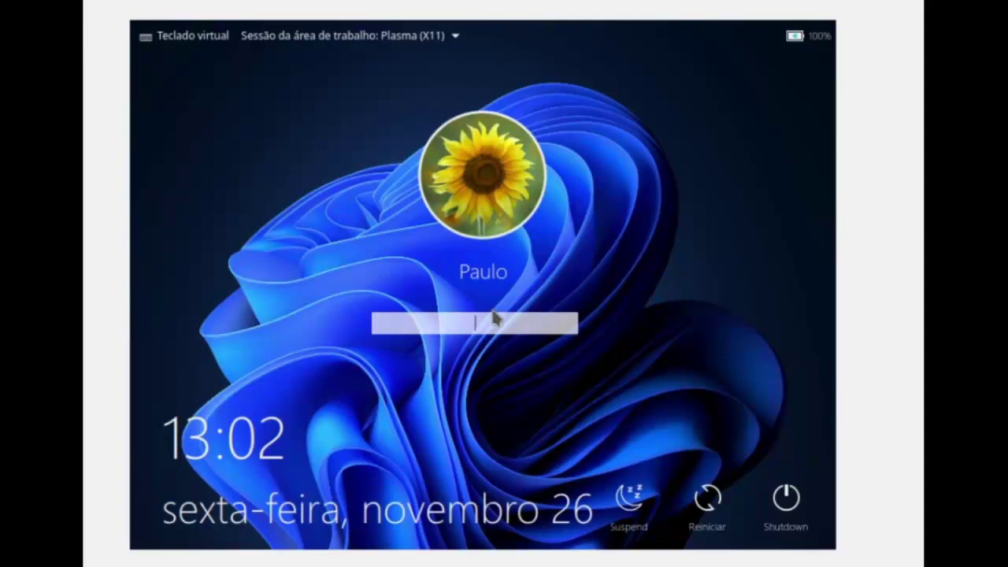
Log in to the new account with its password.
text(••••••)
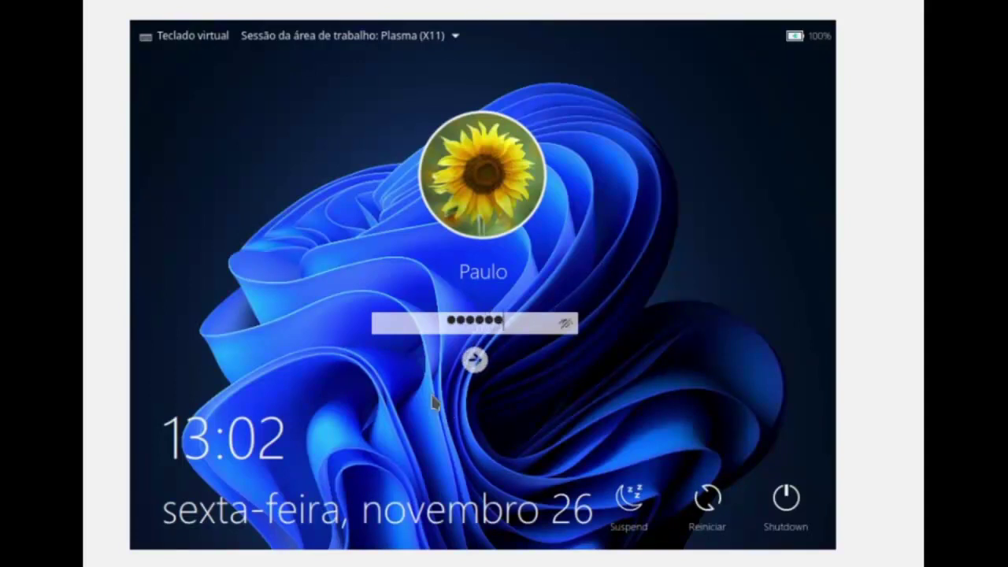
click(475, 360)
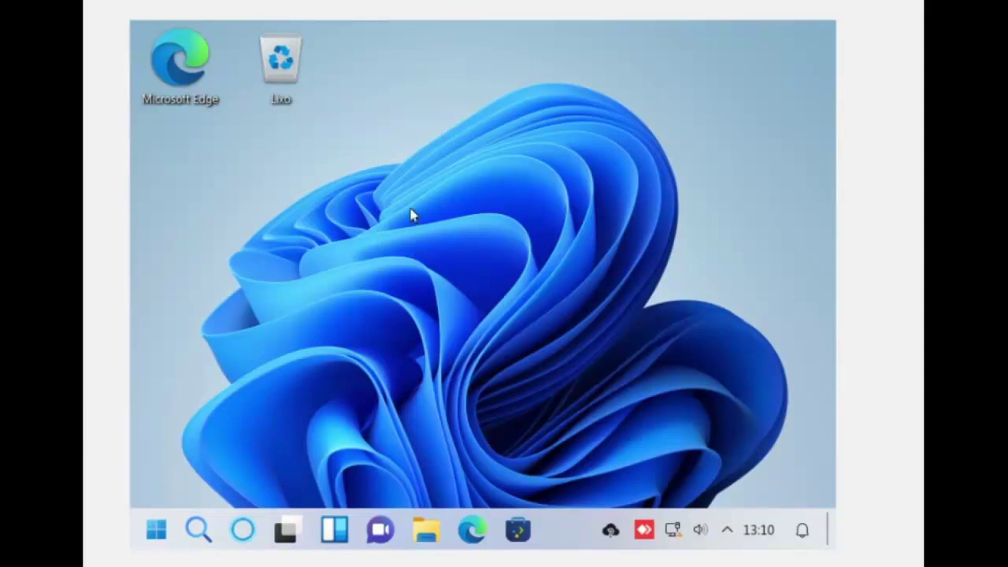
Arrange the desktop icons by Colunas from the Ícones > Organizar por menu.
right_click(389, 82)
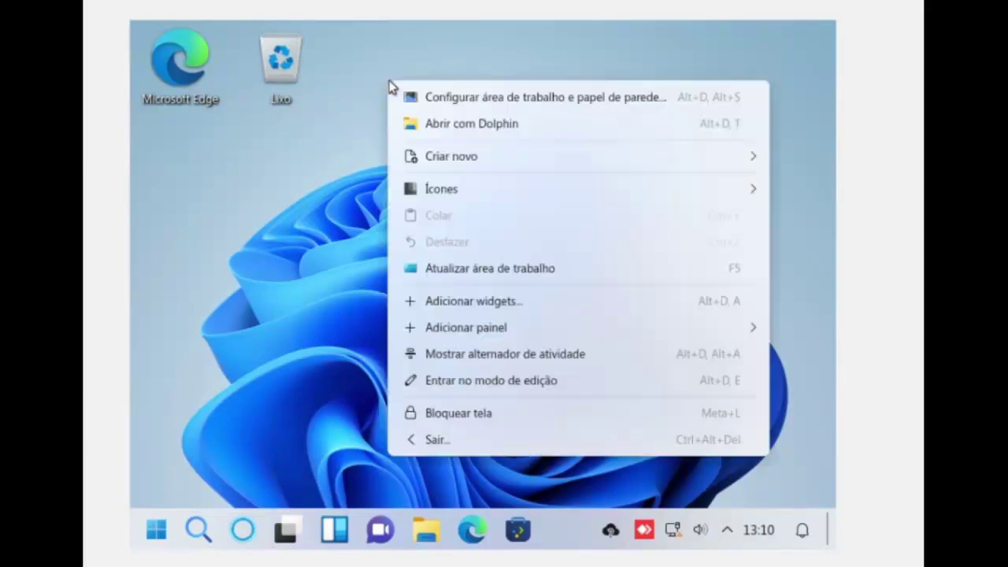
click(445, 189)
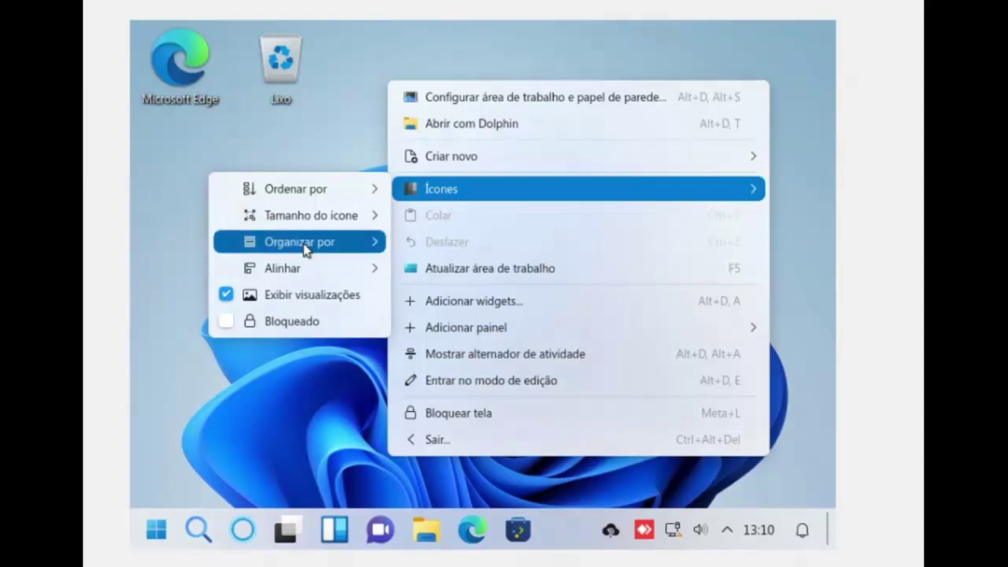
mouse_move(306, 249)
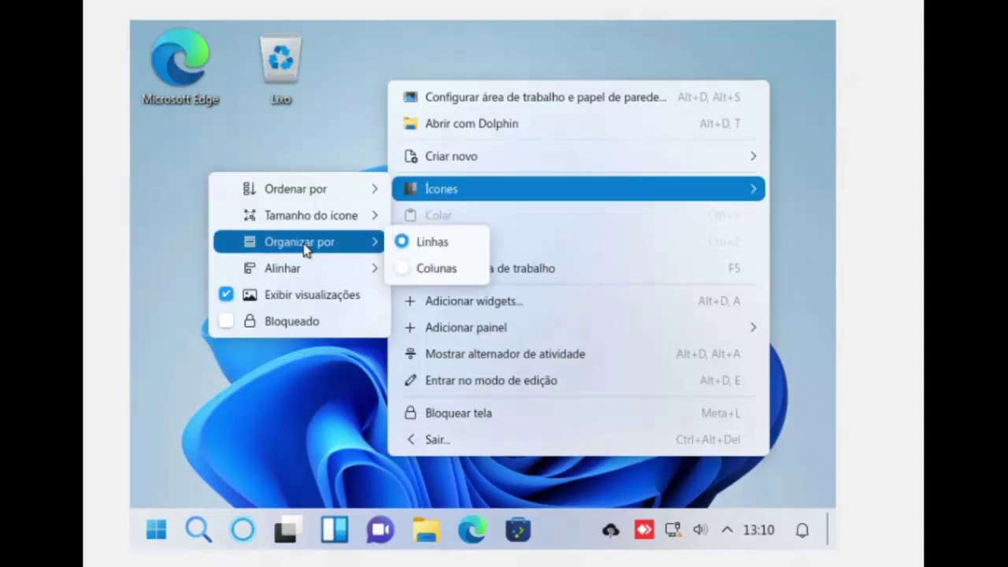
click(433, 270)
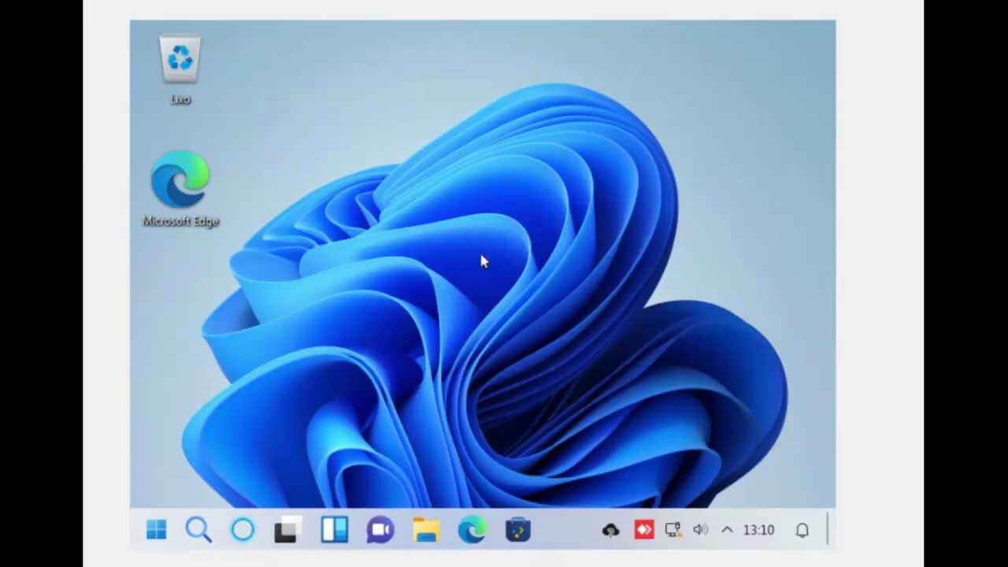
Set the desktop icon size to Pequeno.
right_click(386, 96)
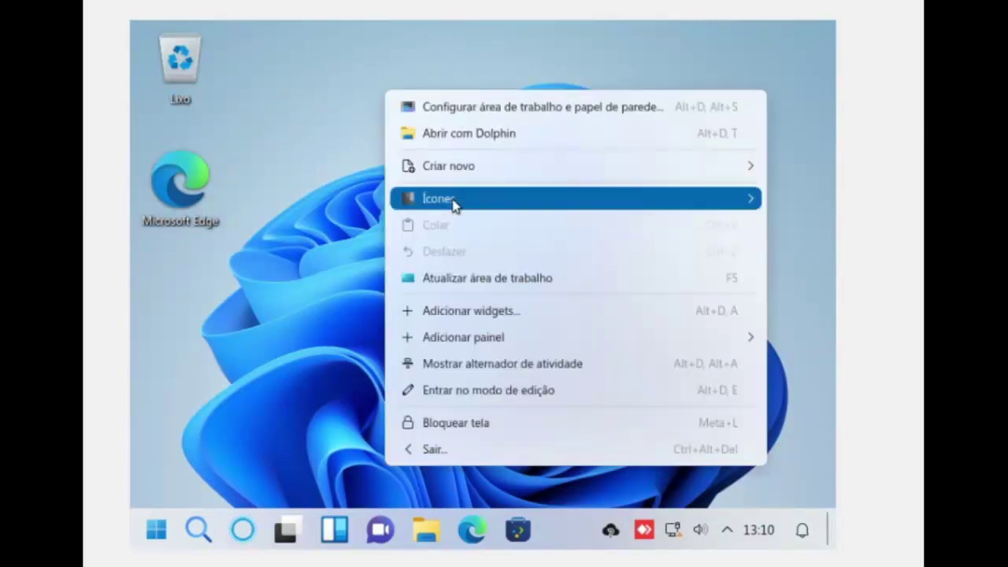
mouse_move(454, 203)
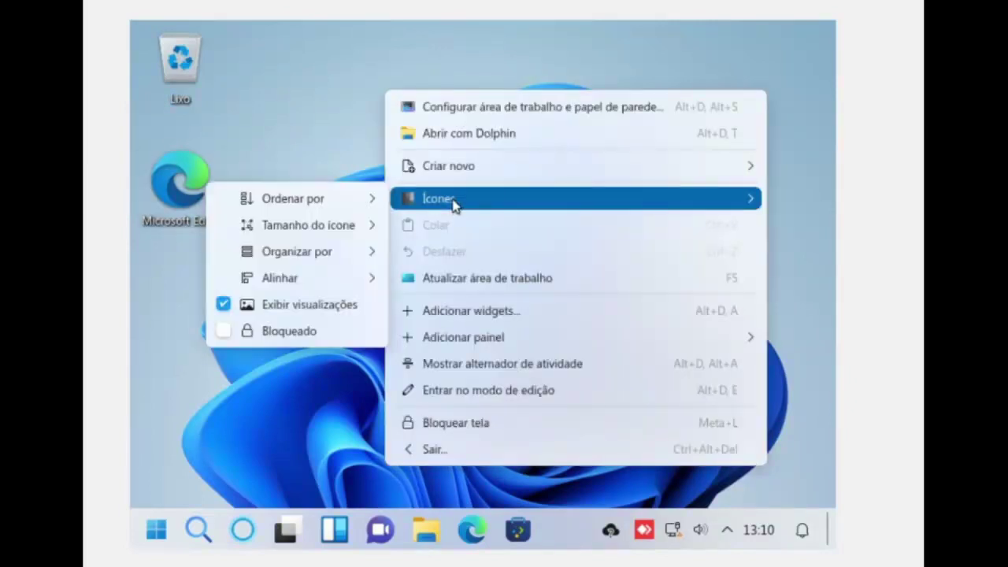
click(295, 233)
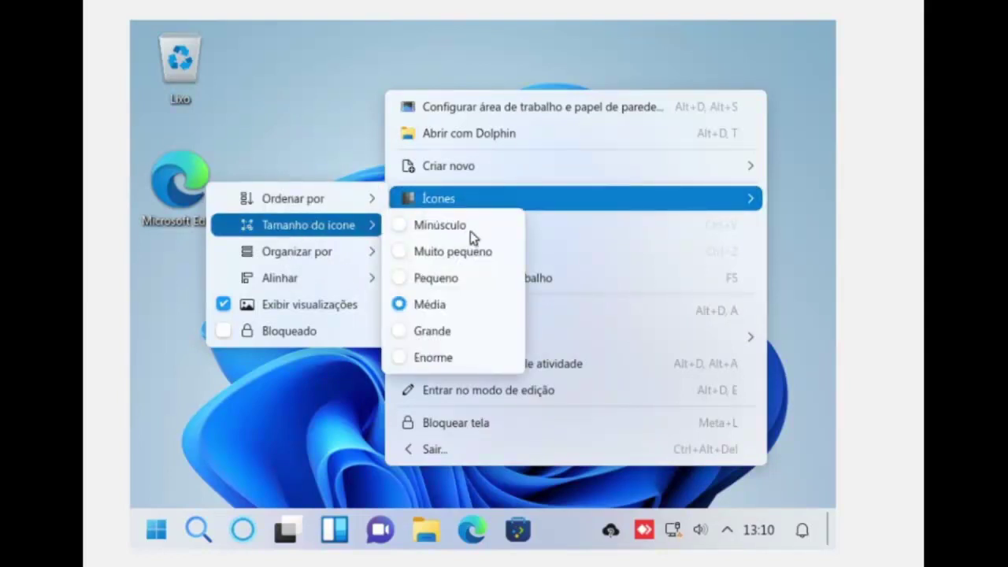
click(448, 280)
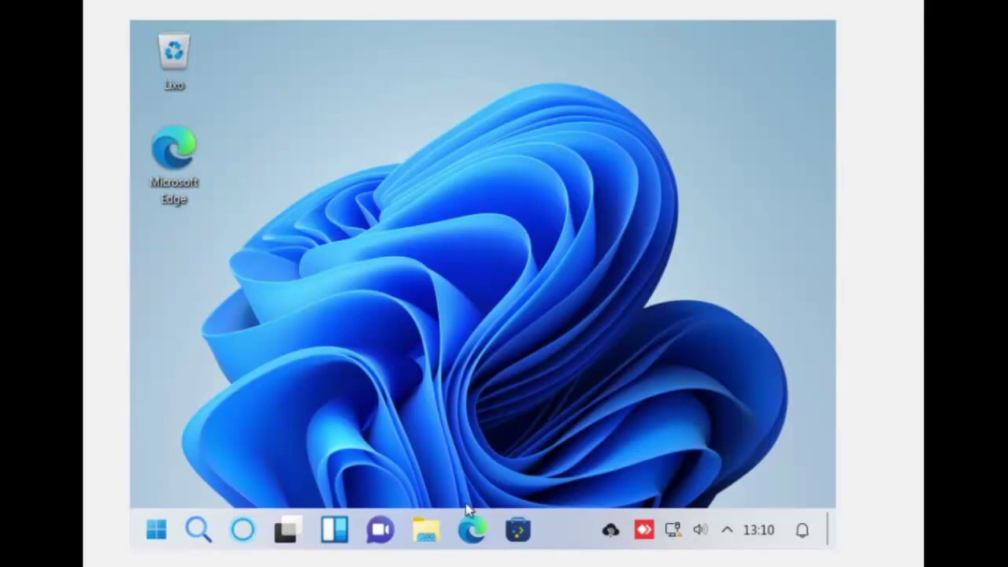
click(431, 532)
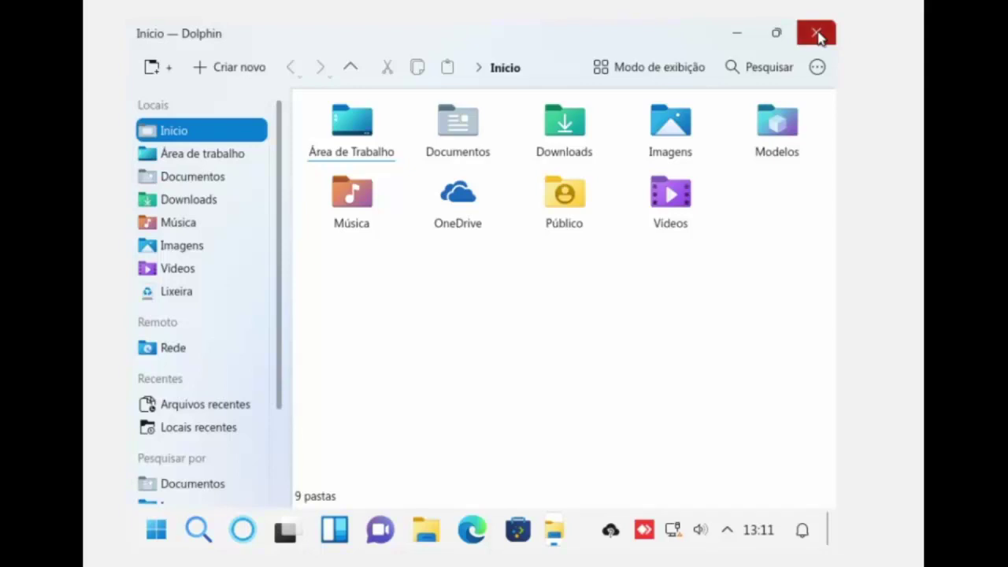
click(818, 35)
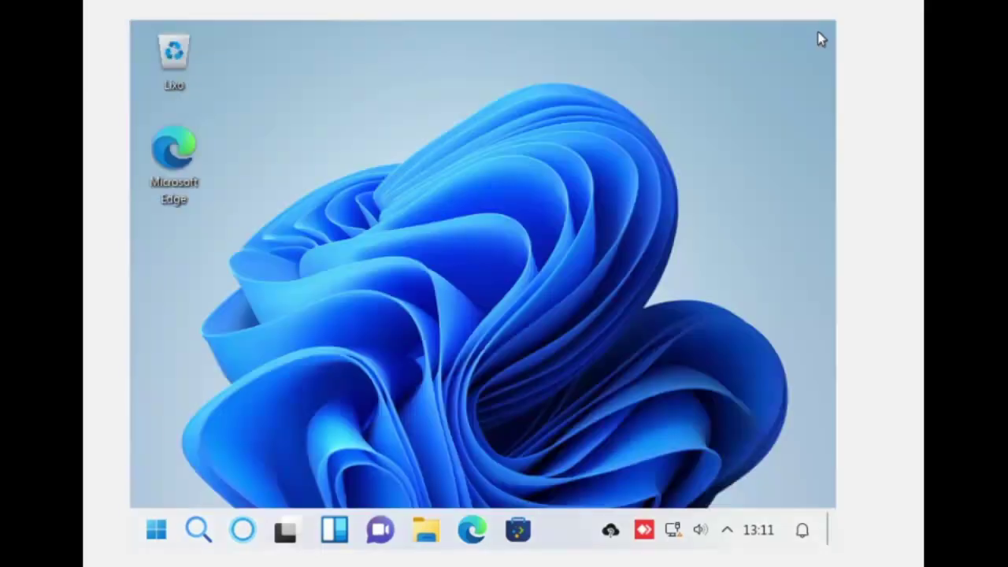
click(158, 532)
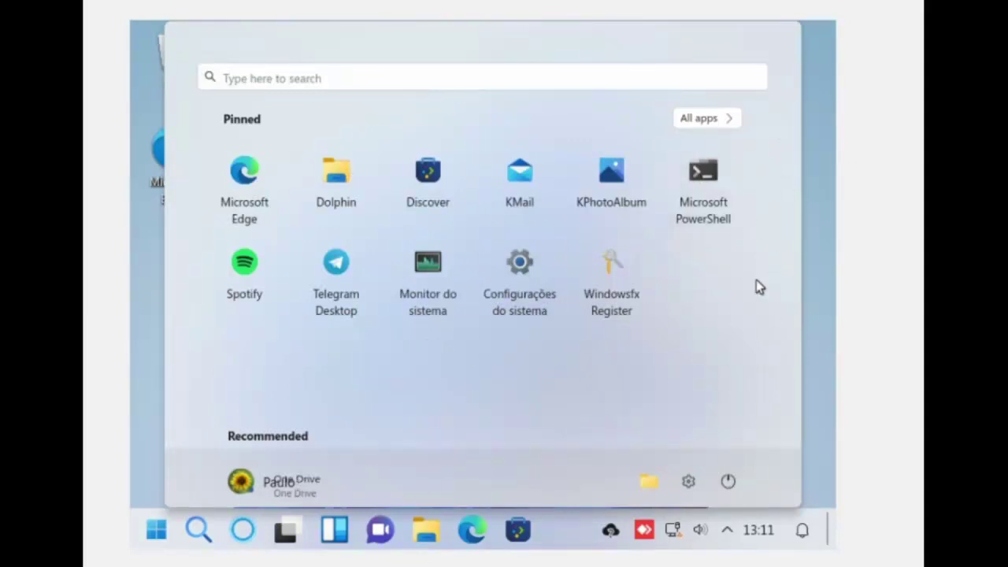
click(156, 531)
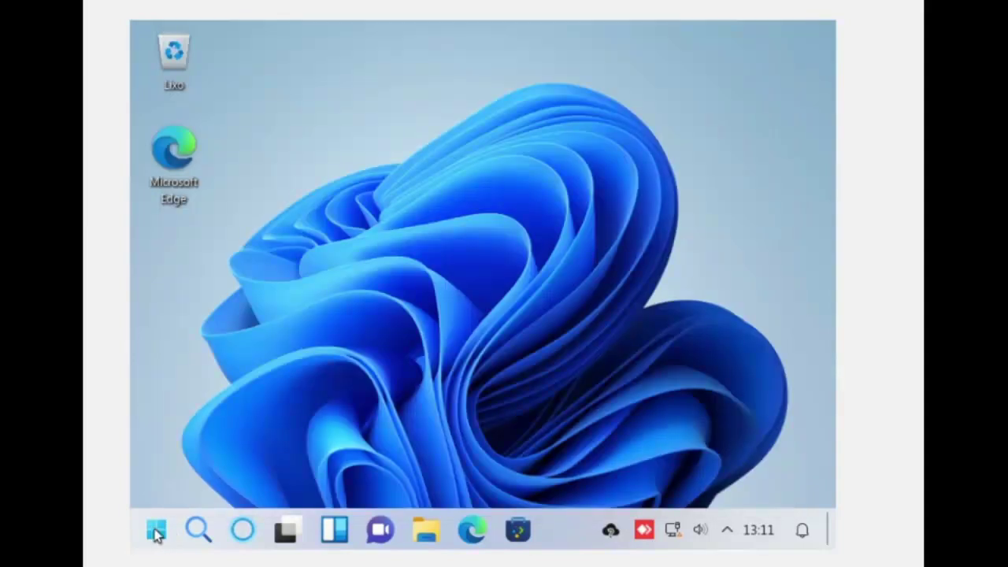
click(156, 533)
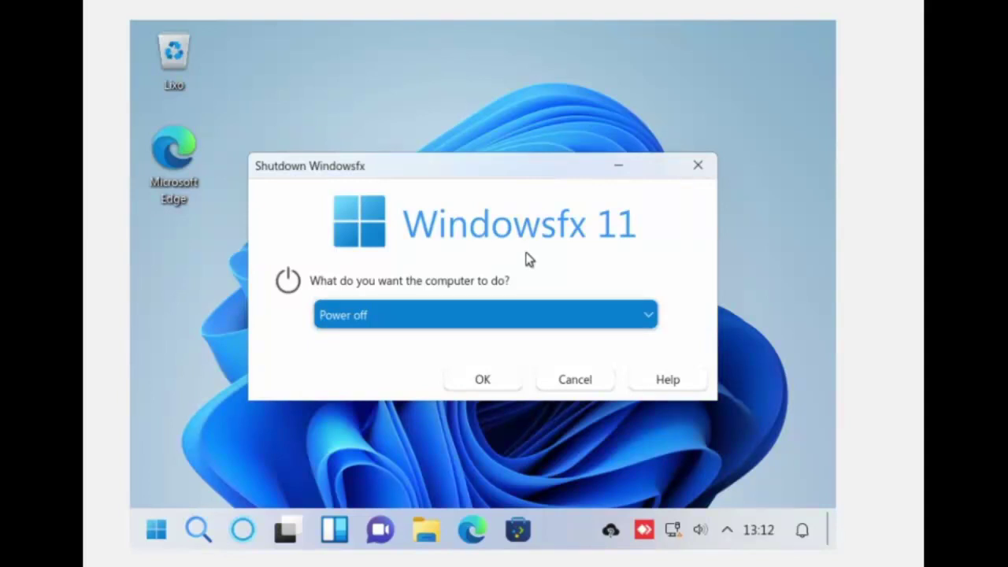
click(698, 167)
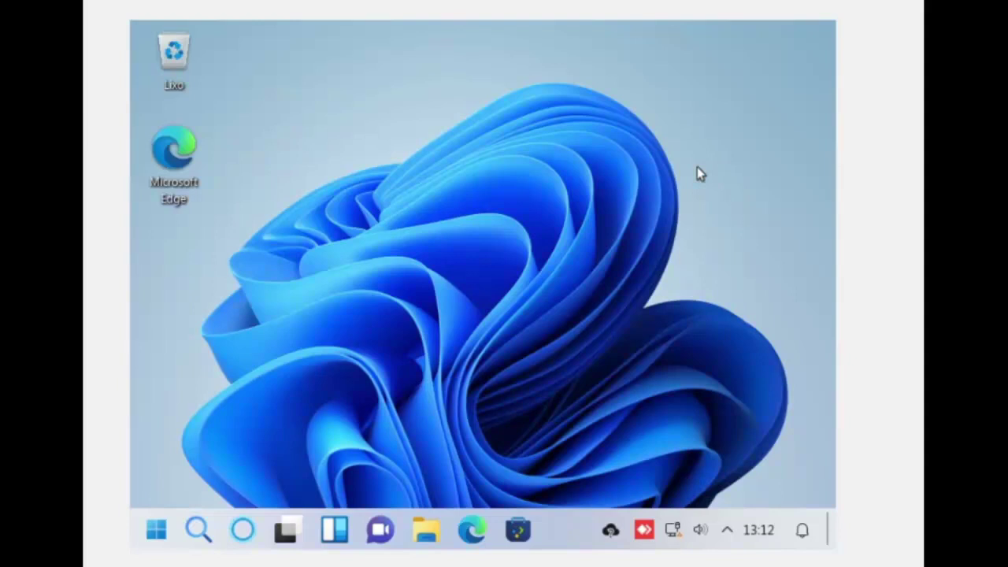